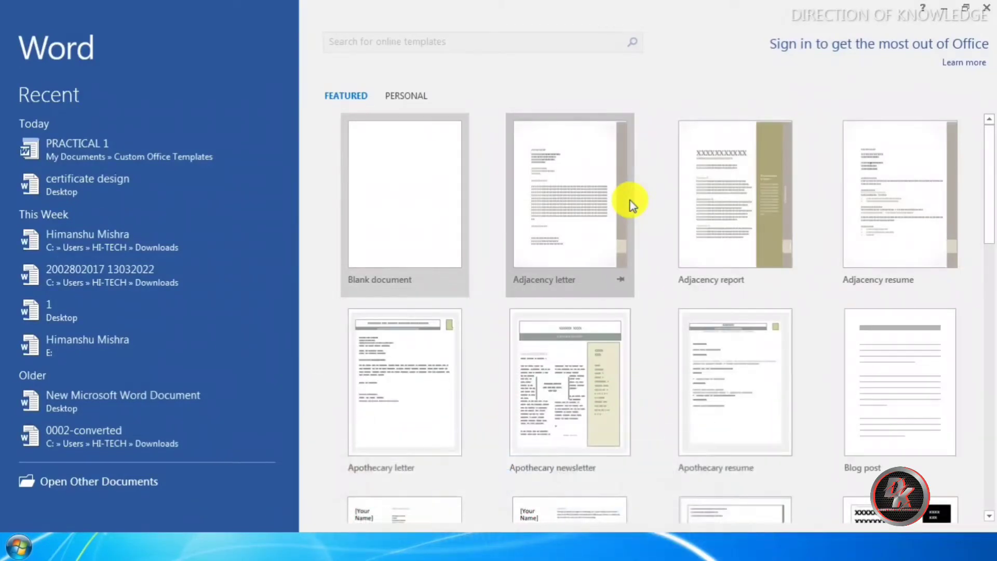
- Create a blank document and fill it with sample paragraphs using the =rand() function
click(426, 211)
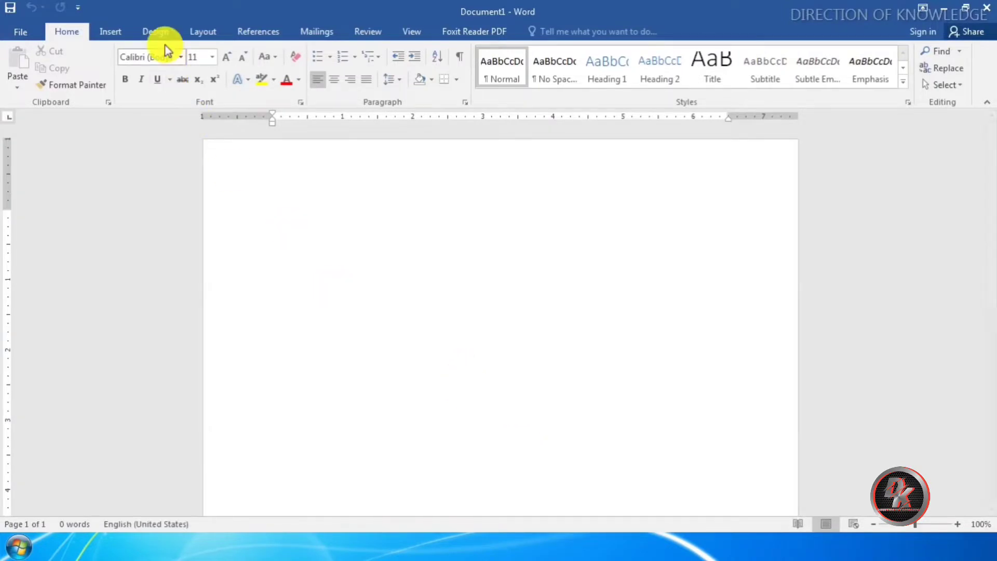
click(110, 32)
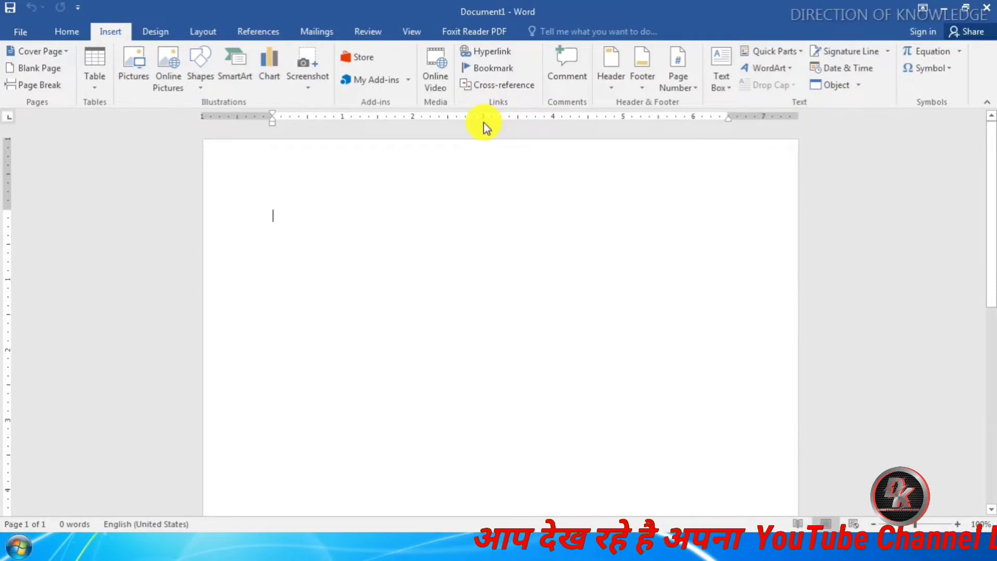
click(68, 33)
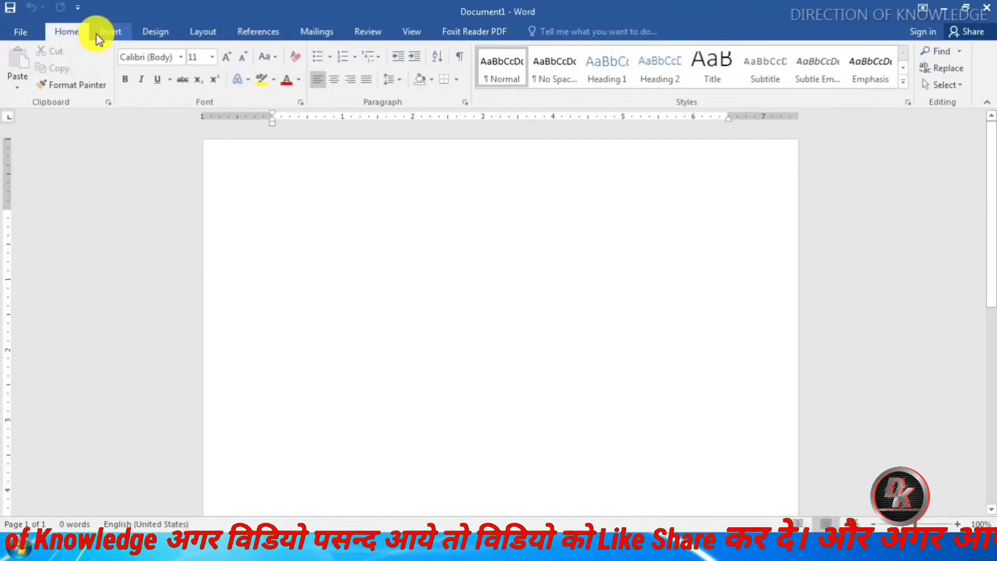
click(152, 32)
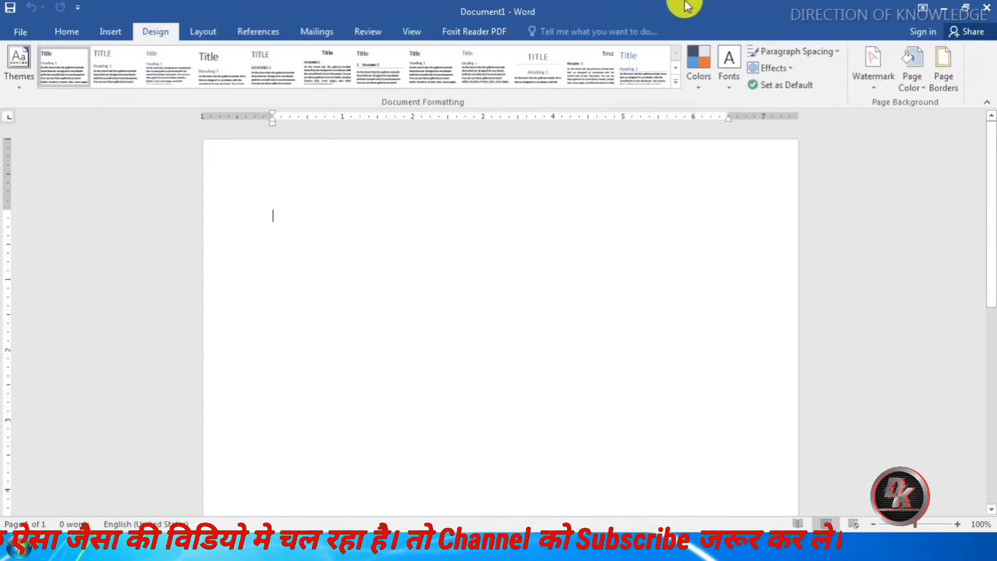
click(289, 226)
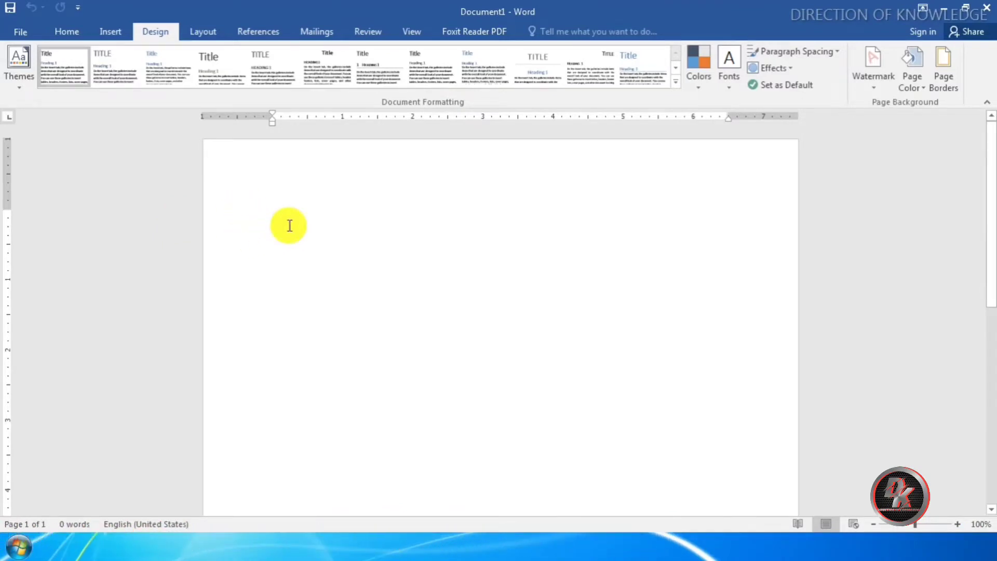
text(=rand())
key(Return)
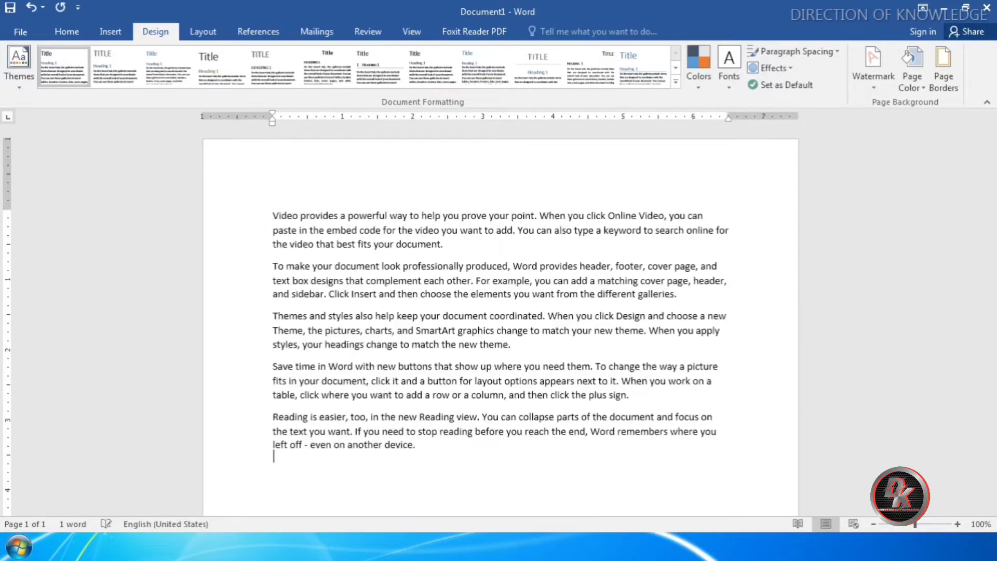
- Add blank lines above the sample text and enter "Microsoft Office" and "Ms Word" there as two heading lines
key(ctrl+Home)
key(Return)
key(Return)
key(Return)
key(Return)
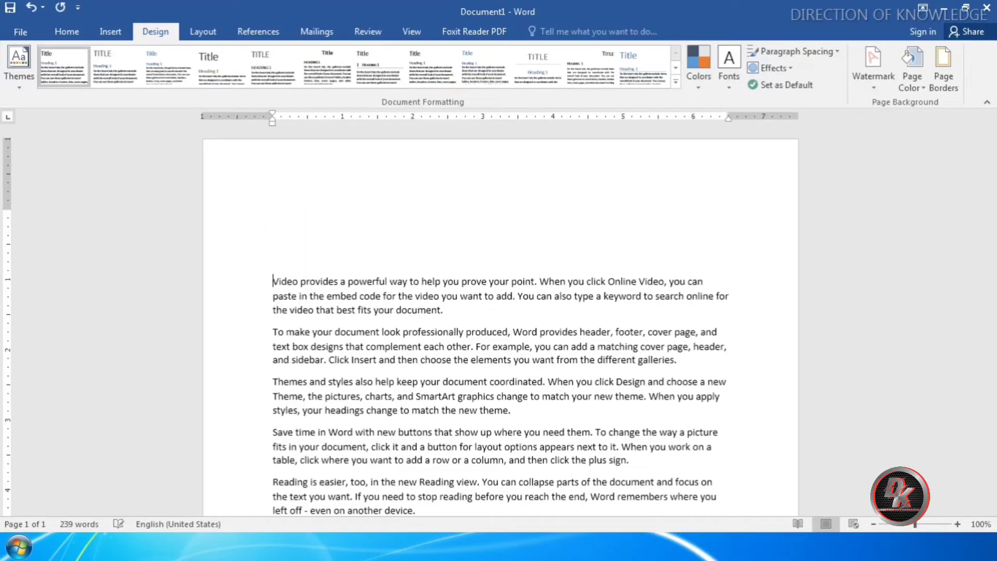
key(Up)
text(Mi)
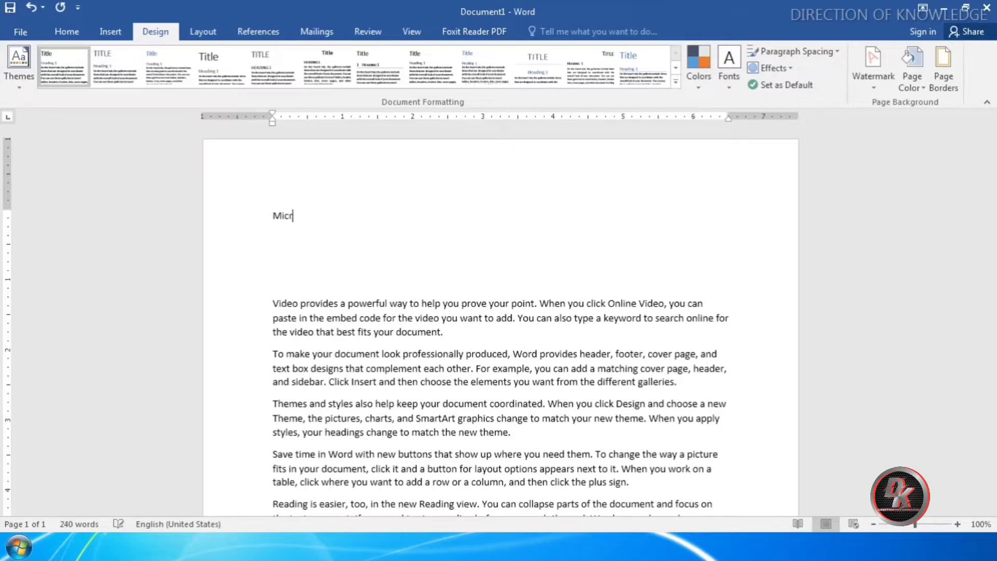
text(crosoft Office)
key(Return)
text(Ms W)
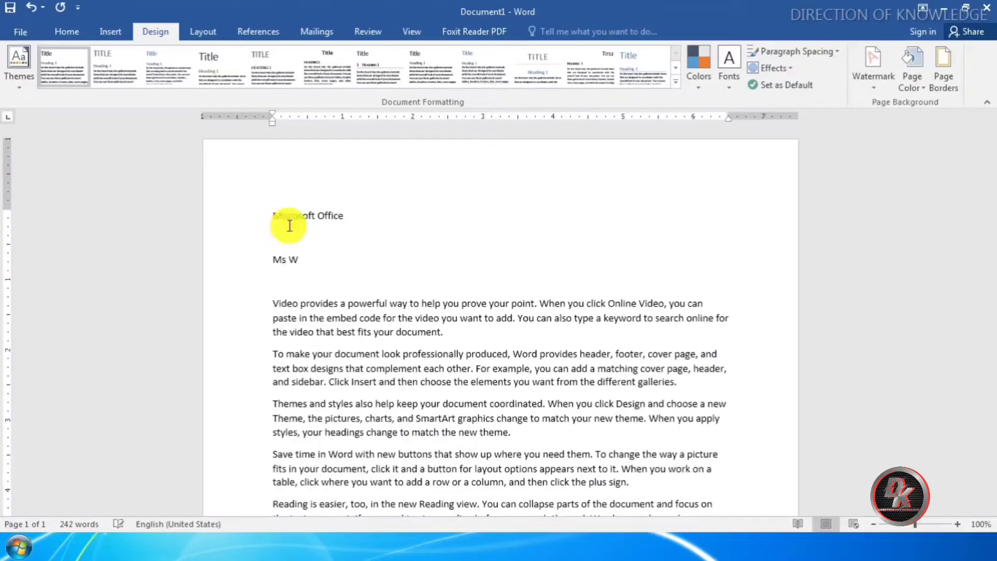
text(ord)
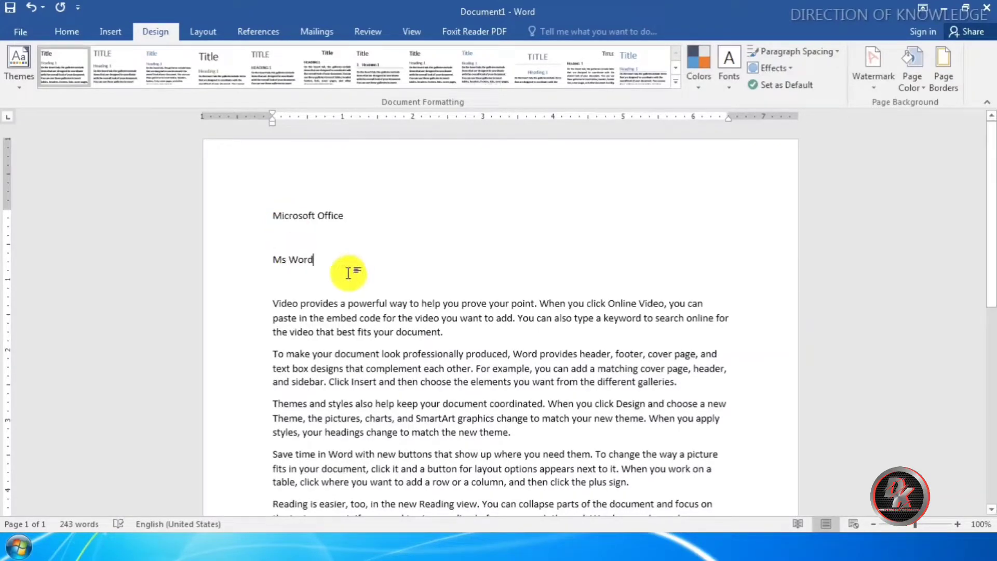
- Increase the font size of the "Microsoft Office" and "Ms Word" lines to 16 pt
drag(265, 216, 321, 283)
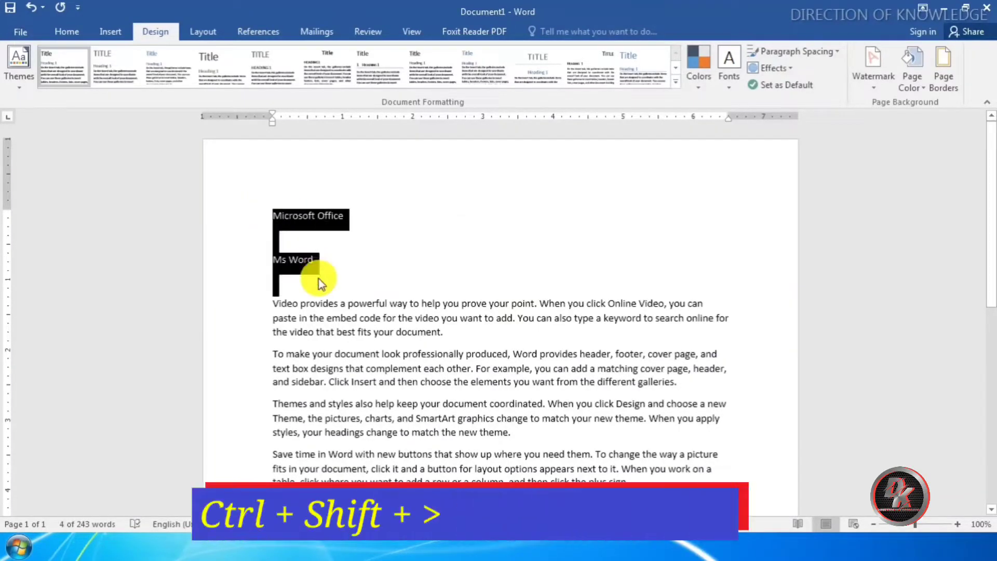
key(ctrl+shift+period)
key(ctrl+shift+period)
click(319, 277)
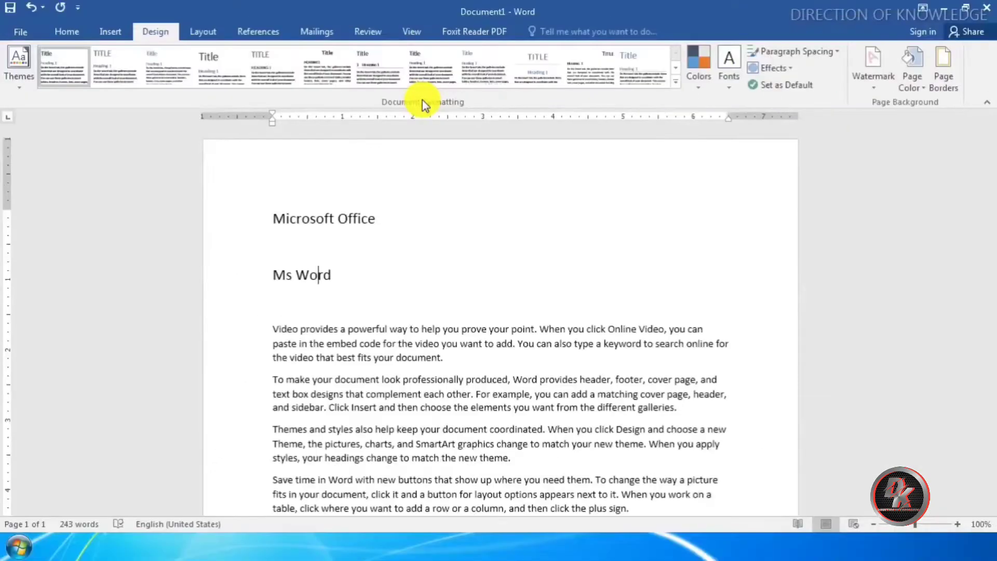
- Apply the Title style to the "Microsoft Office" line
click(82, 36)
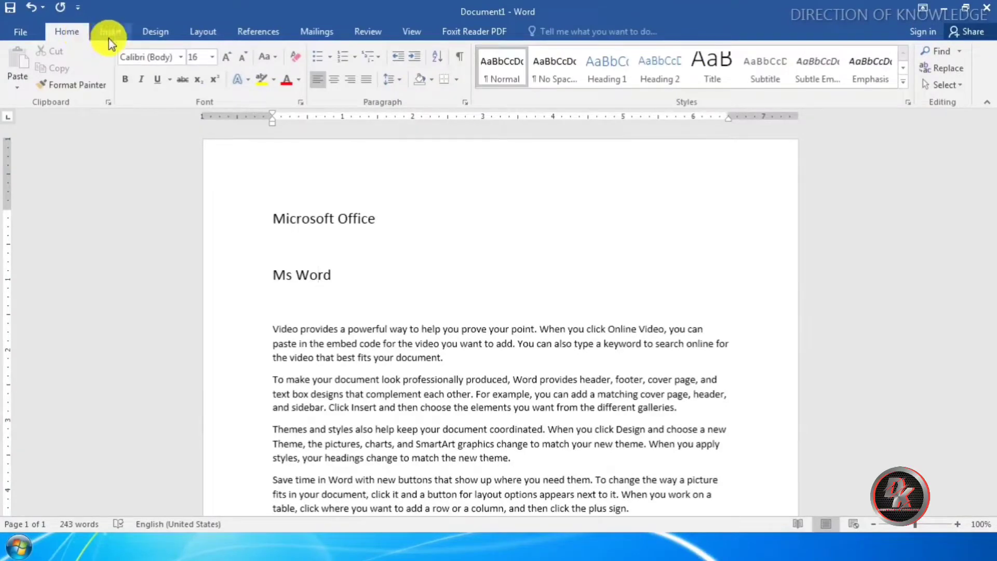
drag(272, 219, 401, 216)
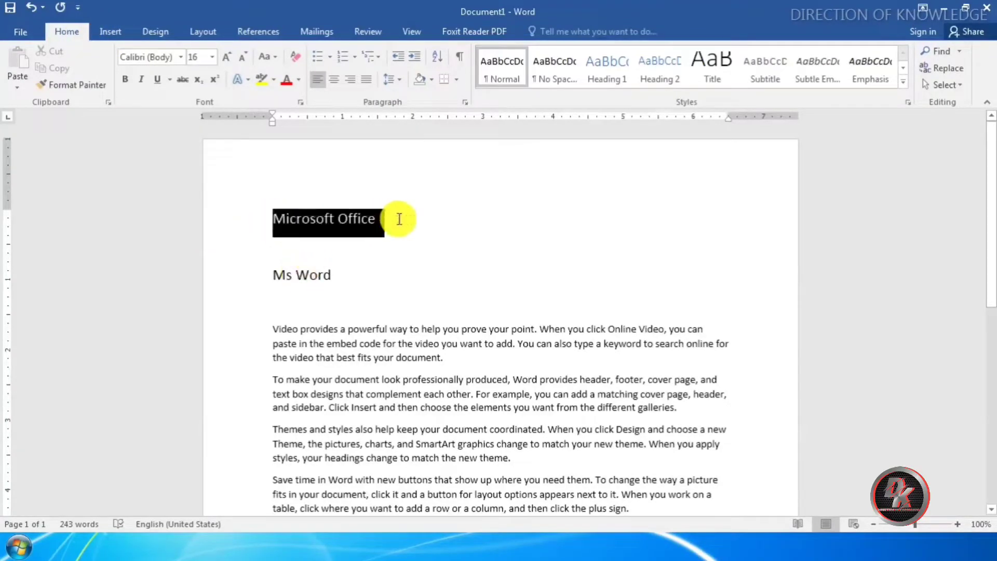
click(905, 73)
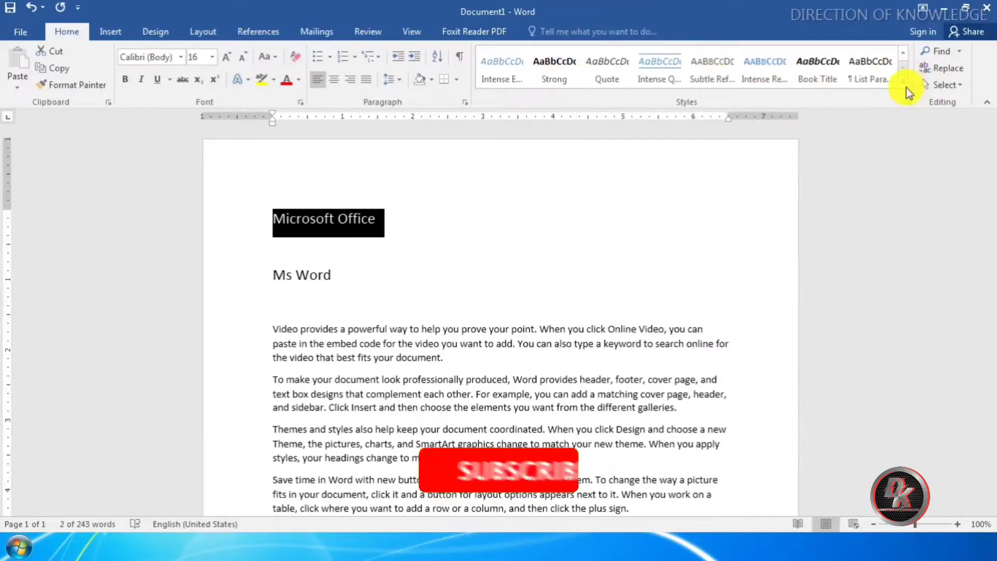
click(903, 84)
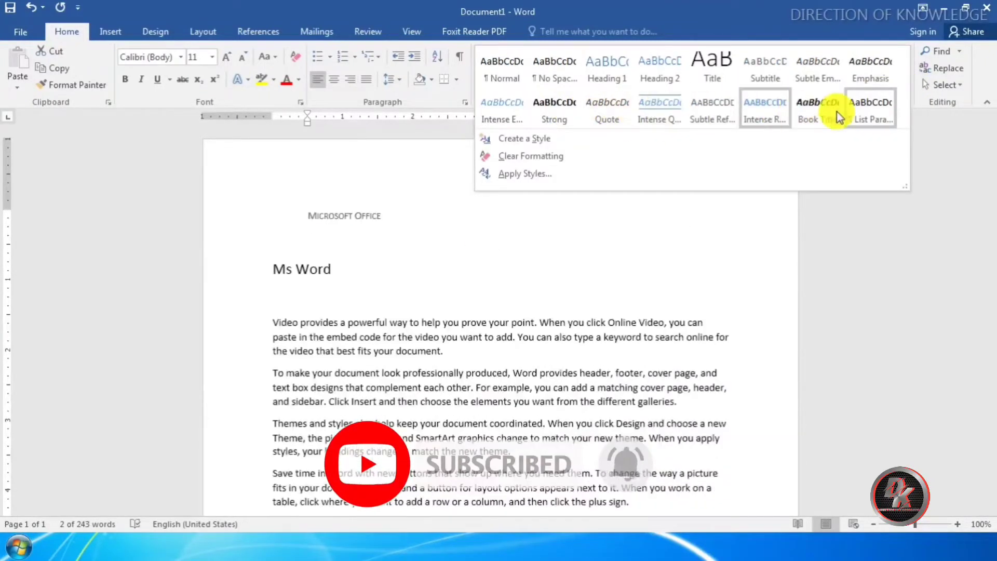
click(711, 67)
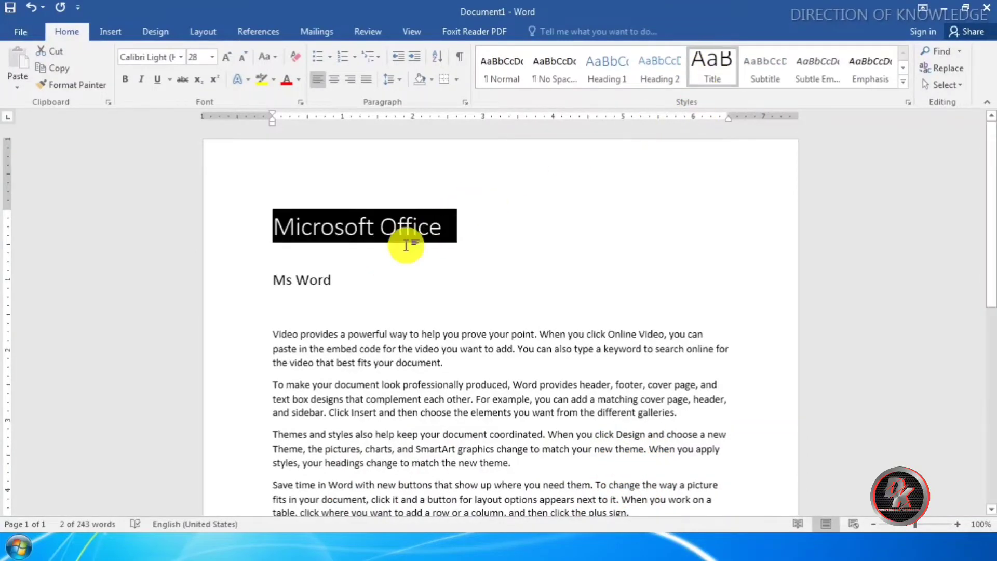
- Apply the Heading 1 style to the "Ms Word" line
drag(348, 279, 269, 281)
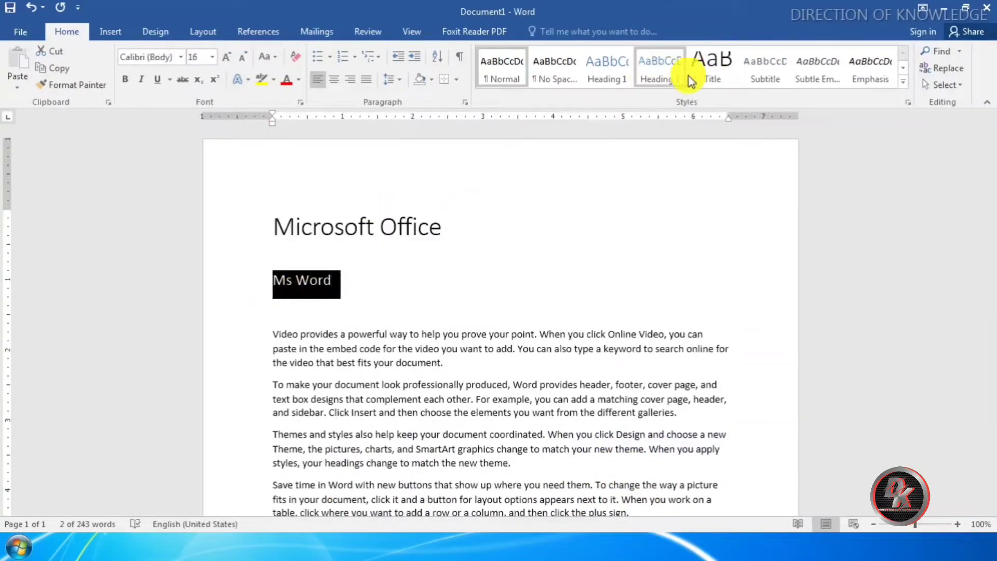
click(655, 77)
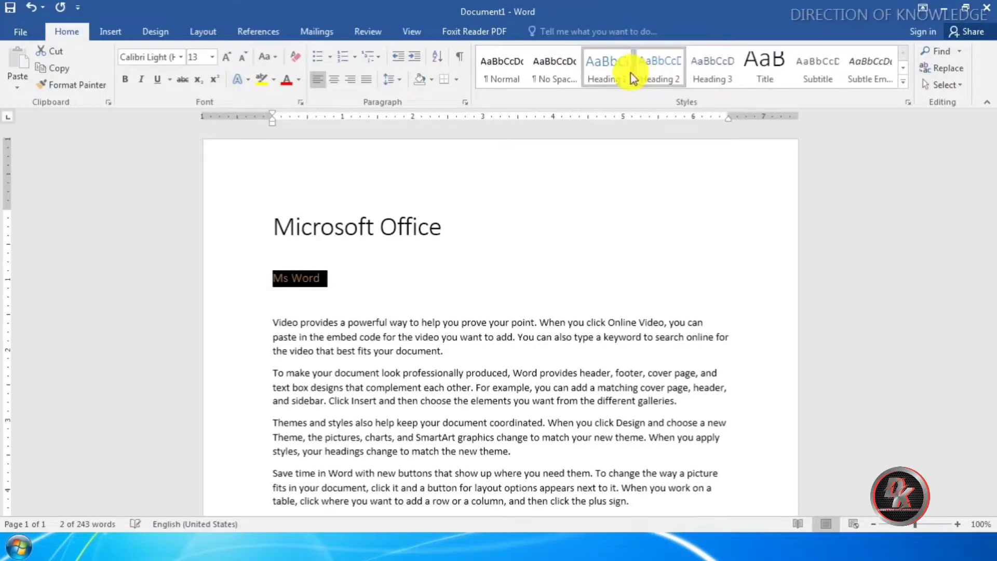
click(632, 77)
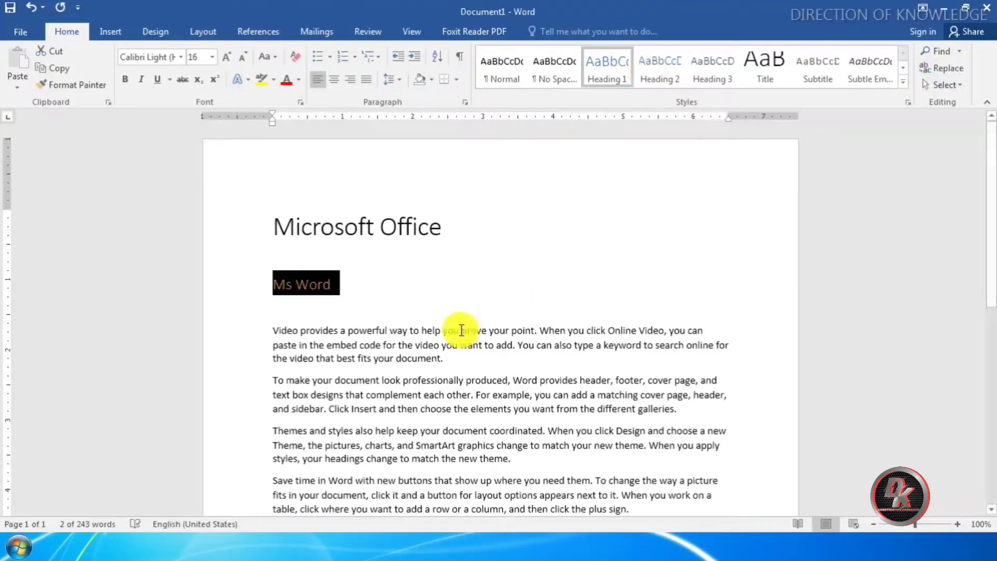
- Apply the Subtitle style to the first body paragraph, beginning "Video provides a powerful way"
drag(272, 329, 486, 367)
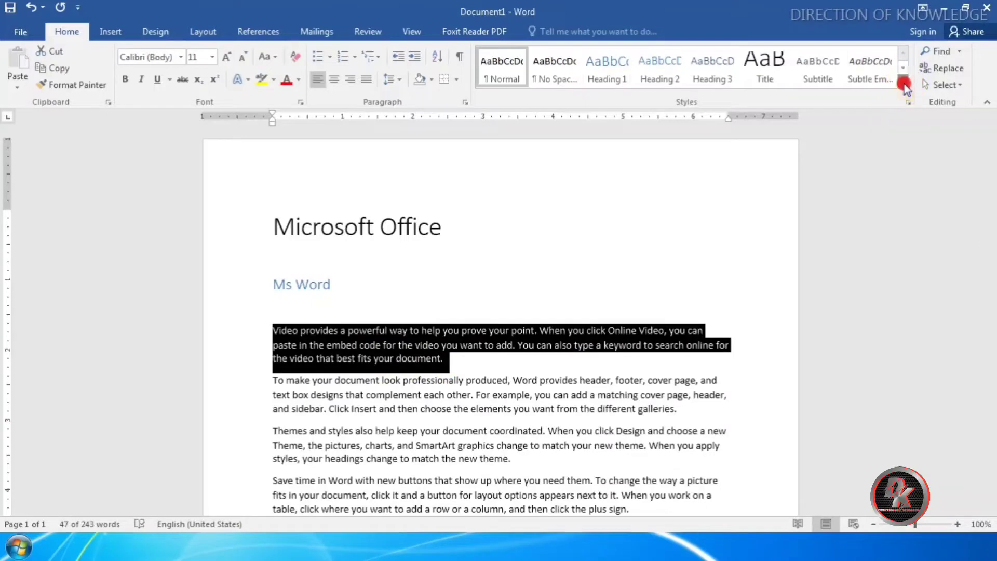
click(905, 86)
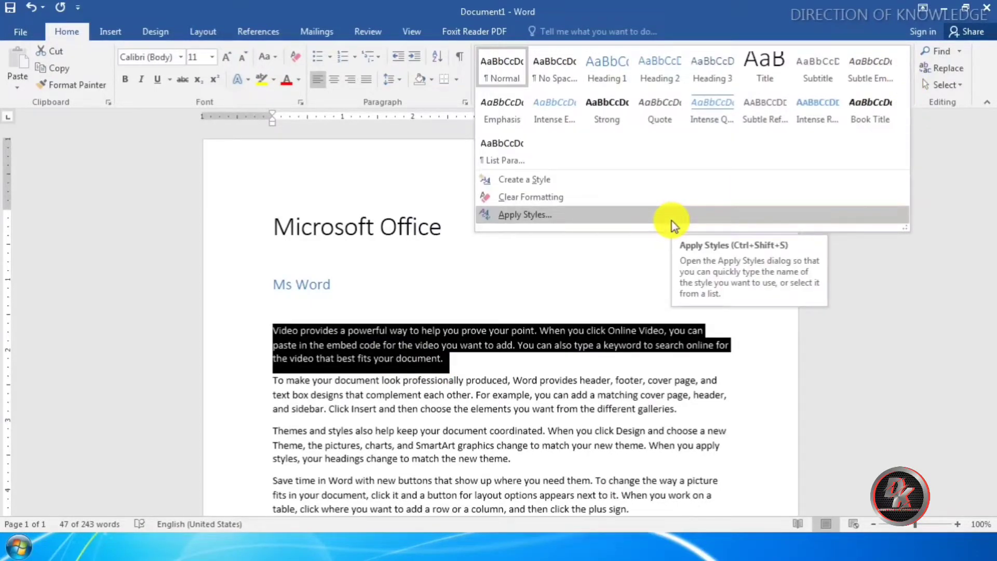
click(824, 74)
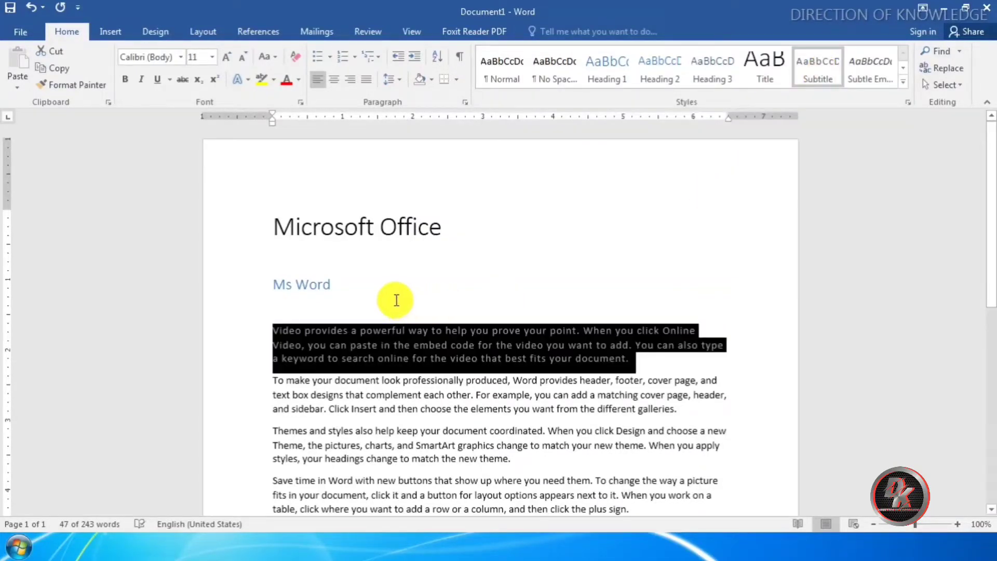
- Try the Organic theme on the document, then reset it to the theme from the template
click(155, 32)
click(13, 87)
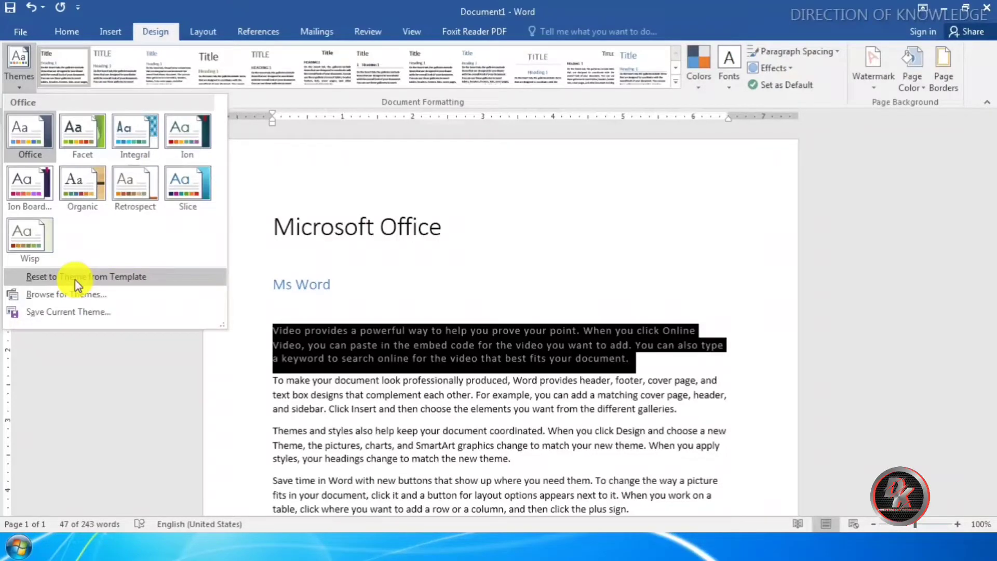
click(82, 185)
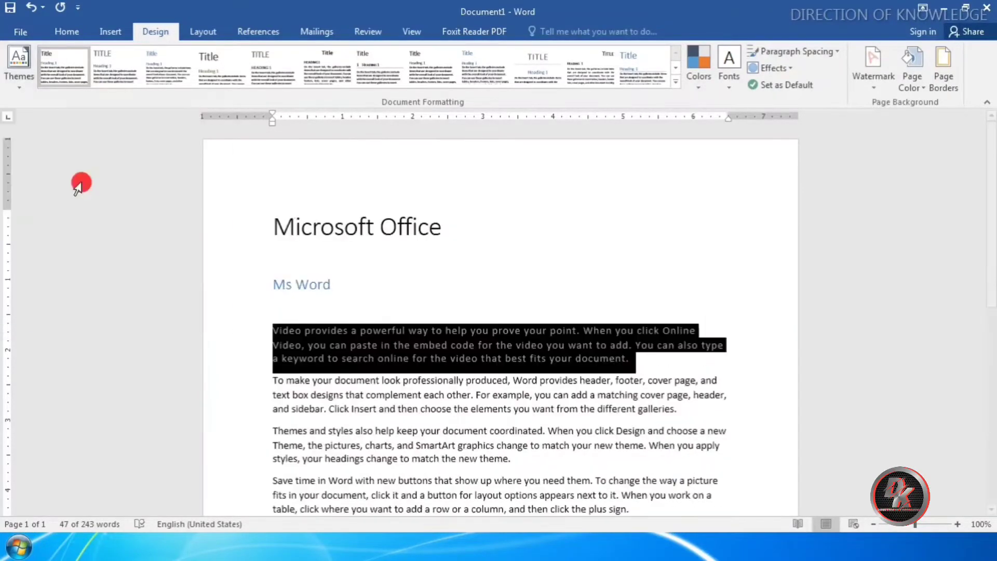
click(9, 77)
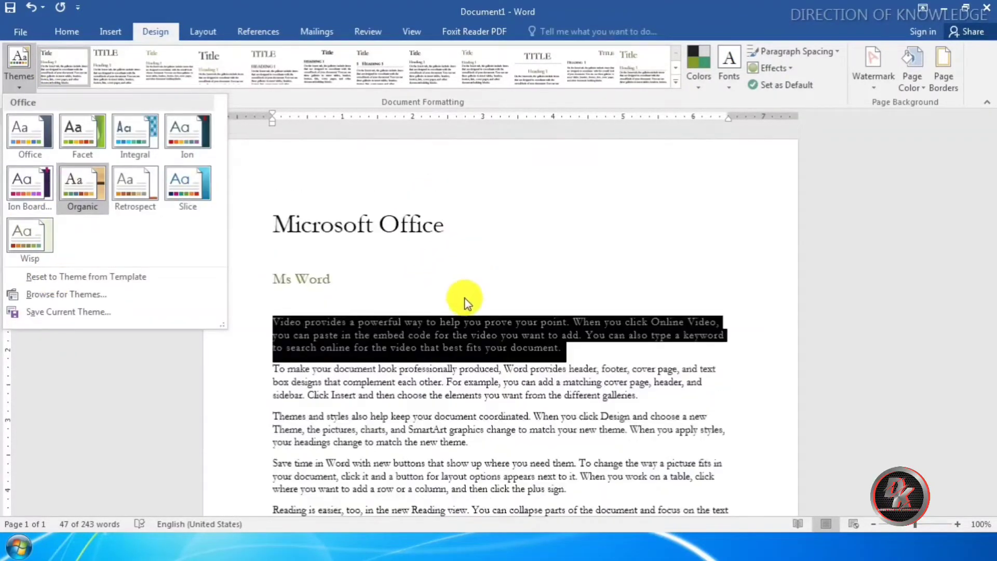
click(111, 277)
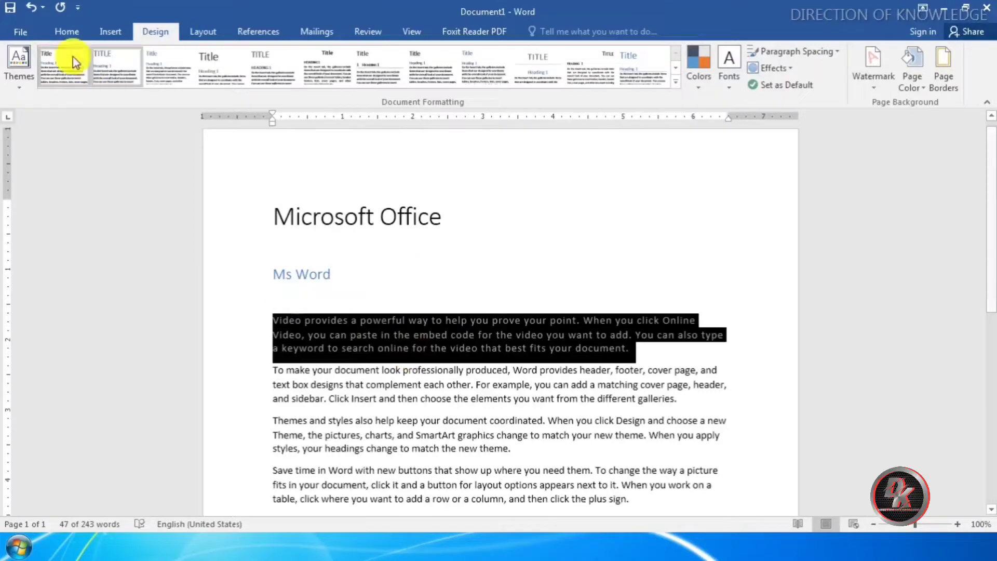
- Apply the Organic theme to the document together with the style set that has a large uppercase title
click(20, 78)
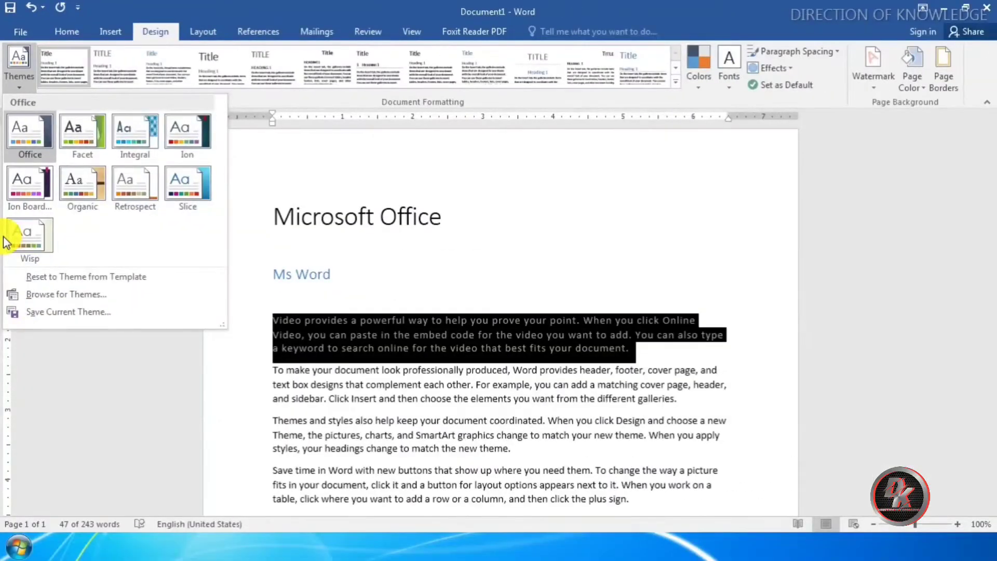
click(89, 195)
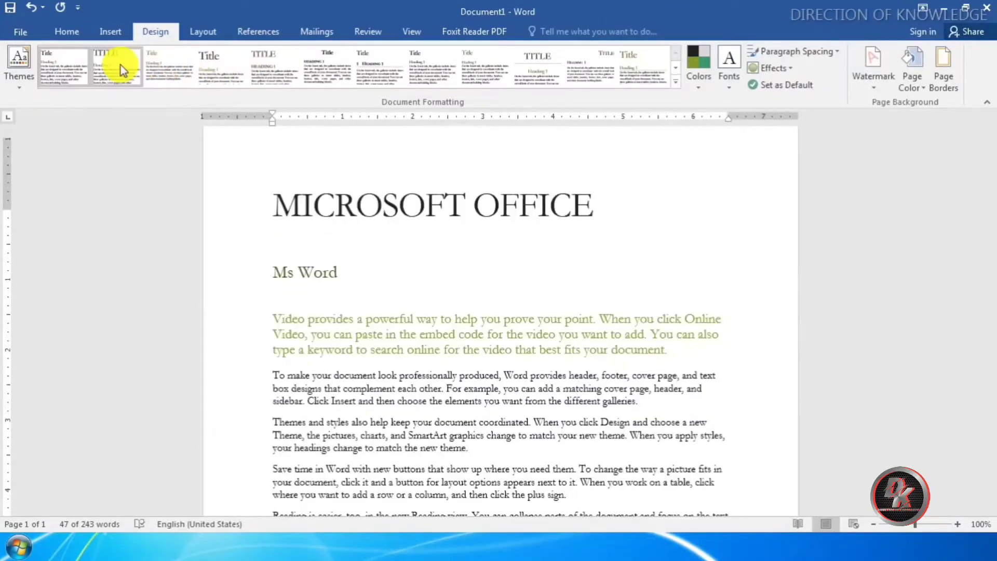
click(117, 67)
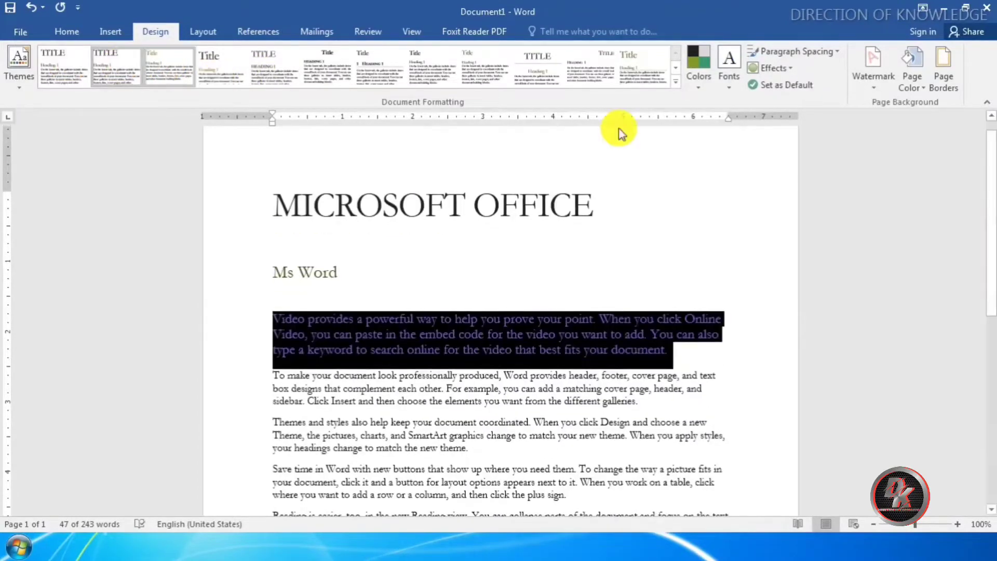
- Change the document's theme colours to the Office 2007 - 2010 scheme
click(706, 93)
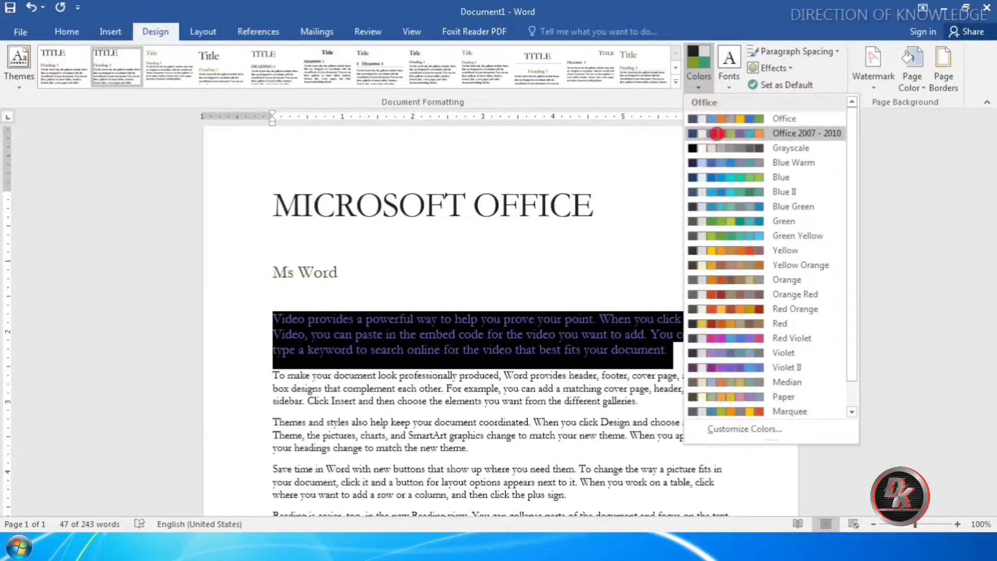
click(717, 133)
click(507, 227)
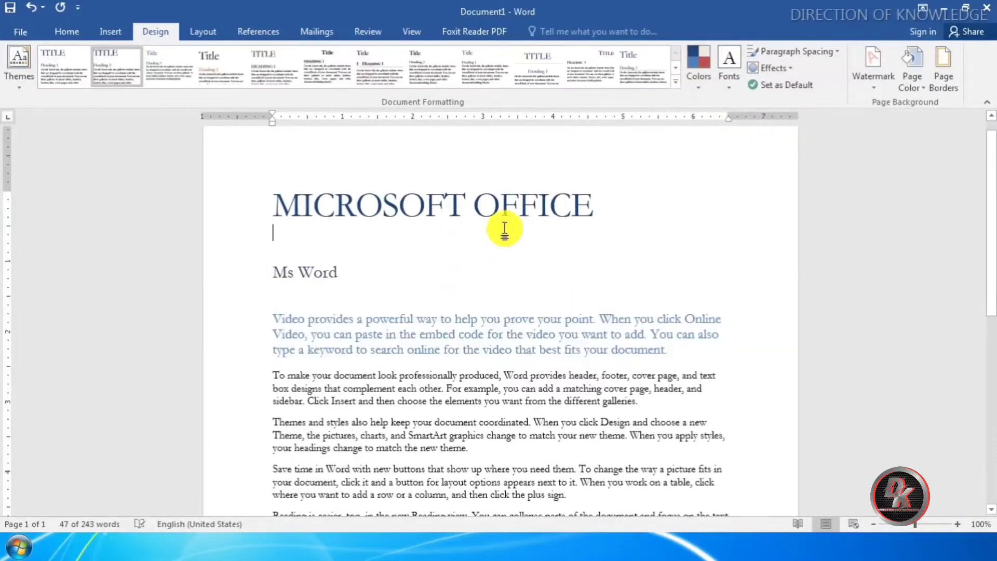
- Change the document's theme colours to the Yellow Orange scheme
click(682, 84)
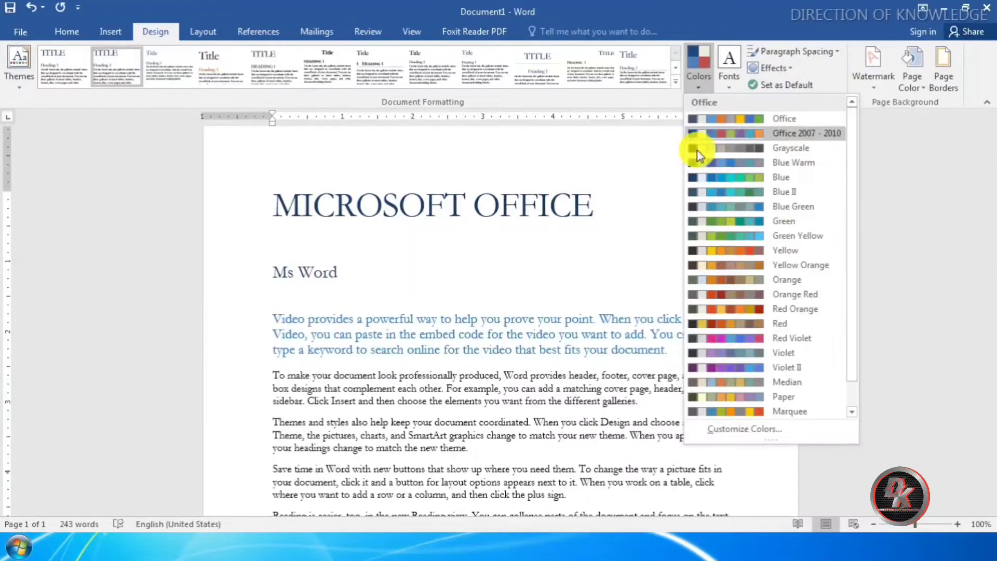
click(272, 202)
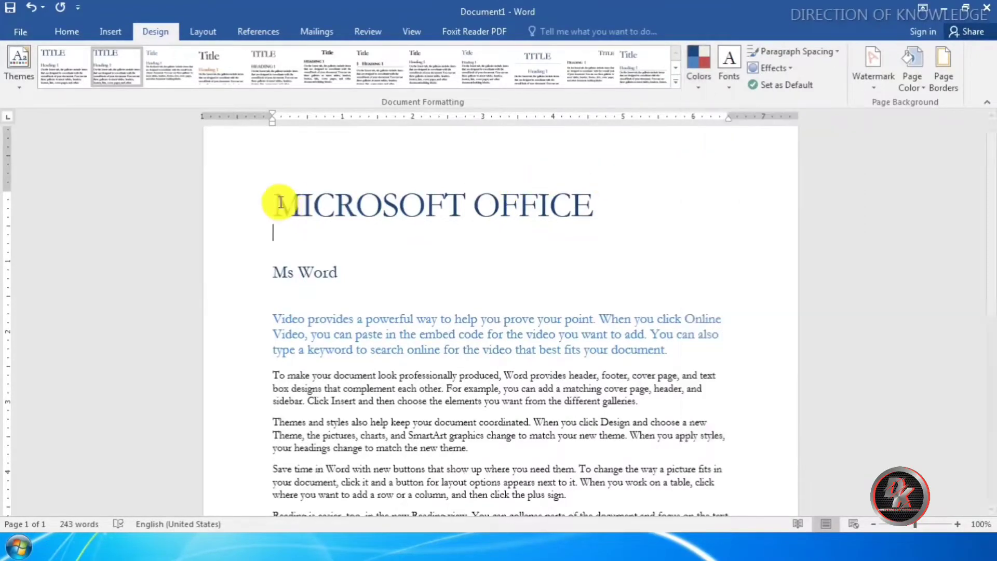
click(242, 214)
click(699, 73)
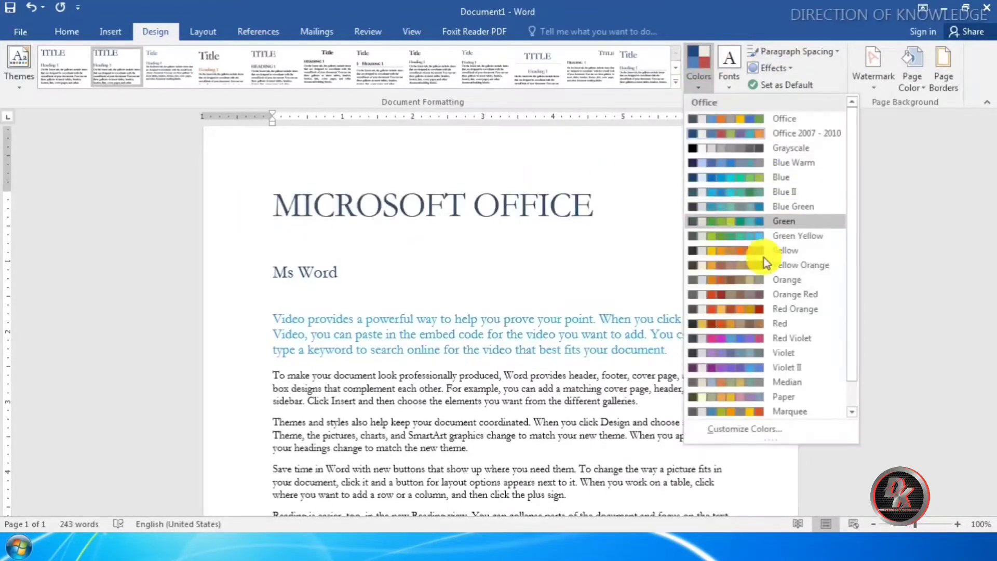
click(765, 258)
click(471, 223)
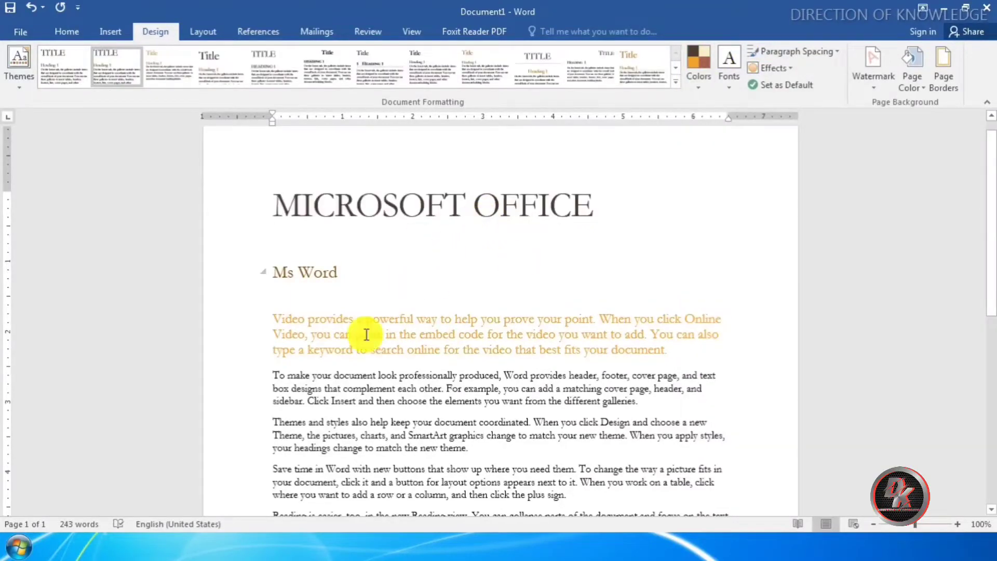
- Apply the Black & White (Classic) style set, then try the style set with a right-aligned title and undo it
click(315, 76)
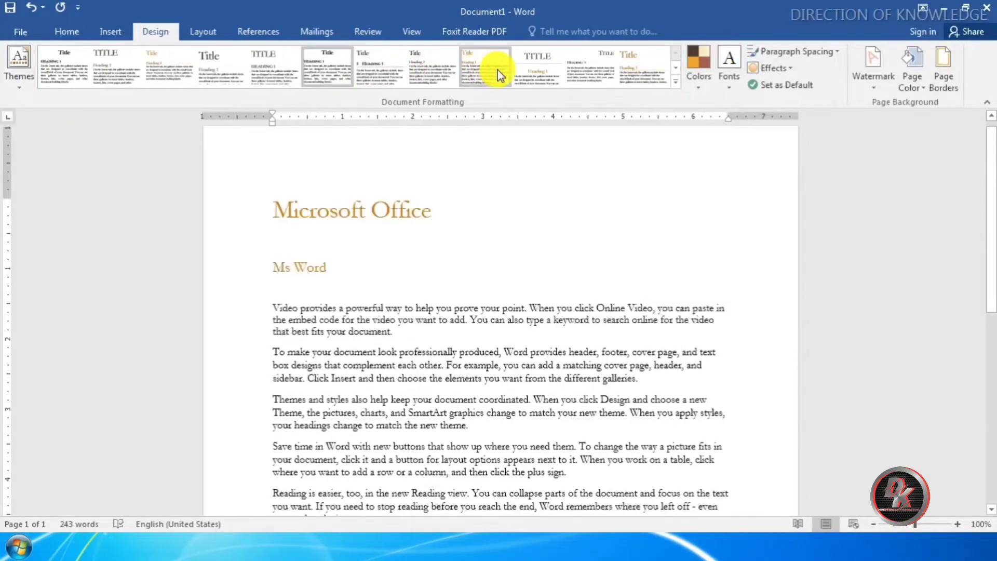
click(572, 68)
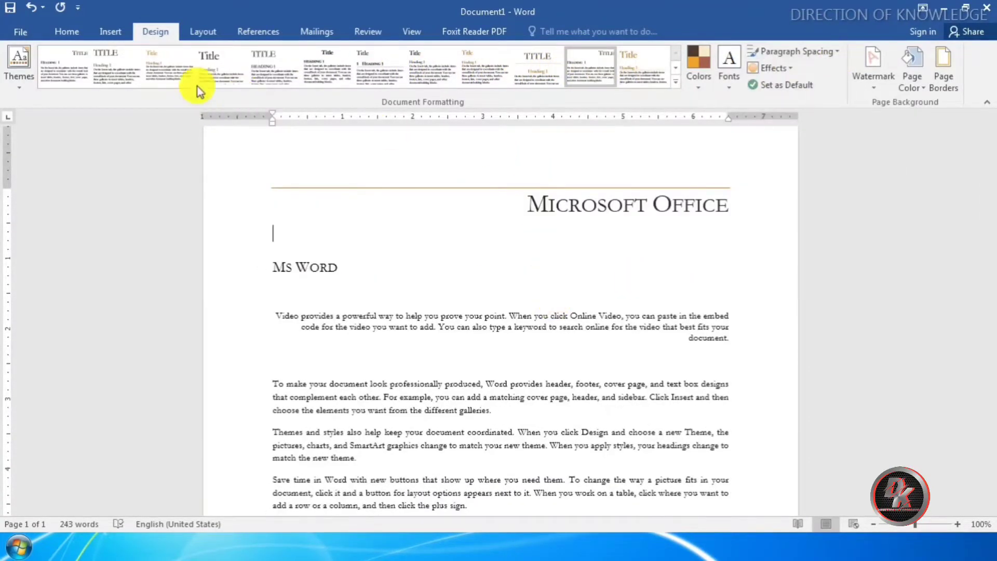
key(ctrl+z)
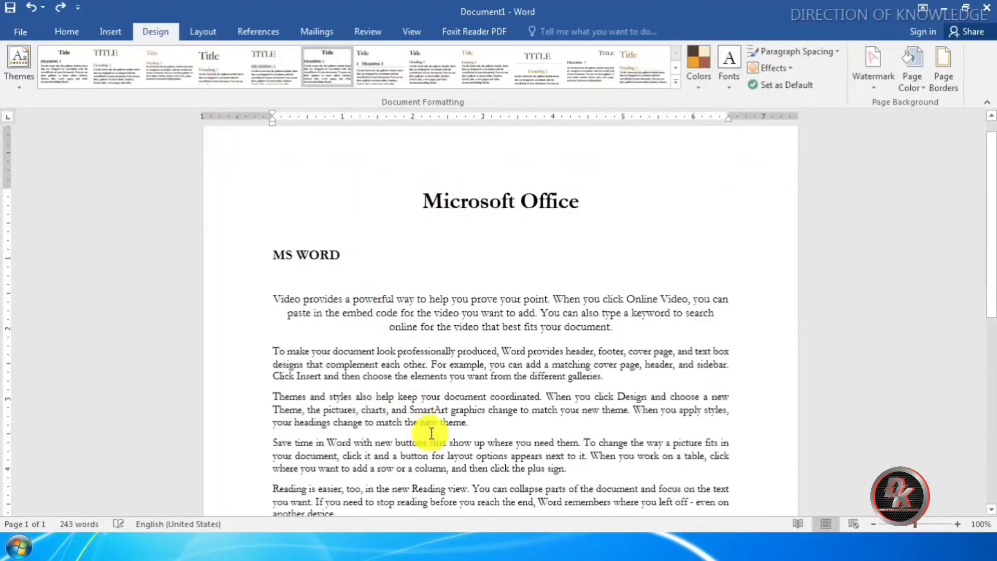
scroll(431, 433, down, 3)
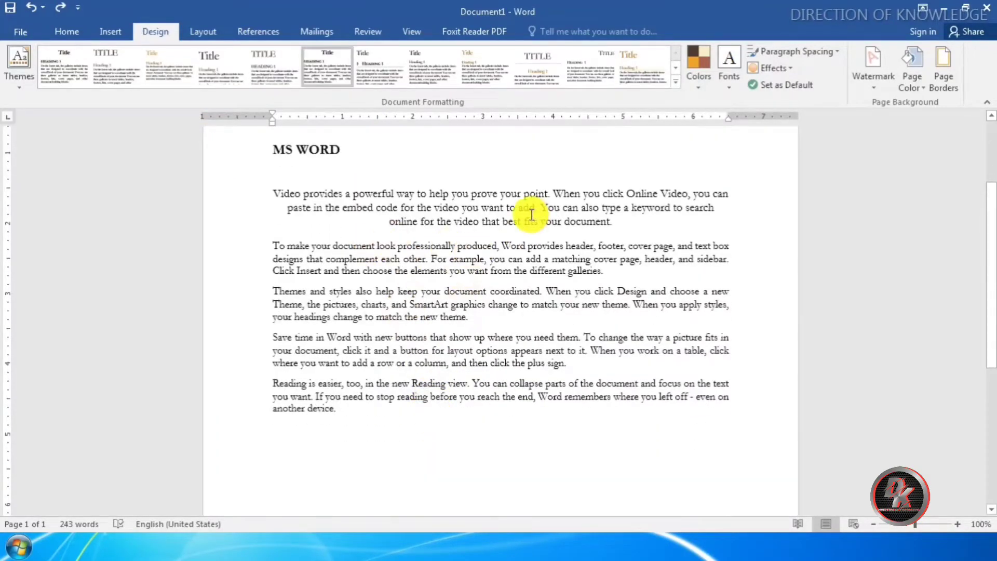
- View the paragraph spacing presets and set the document's theme effects to Inset
click(830, 52)
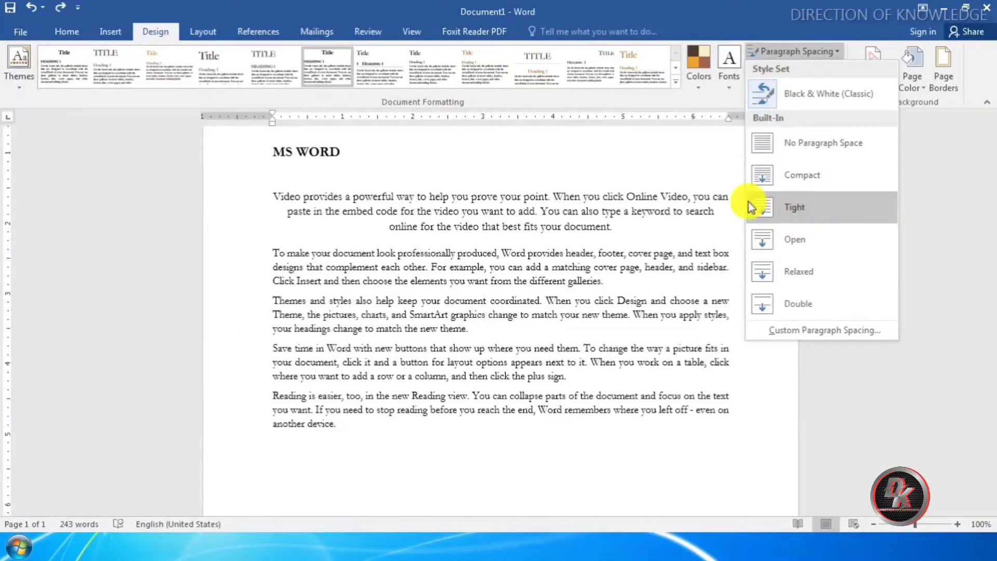
click(723, 177)
click(780, 64)
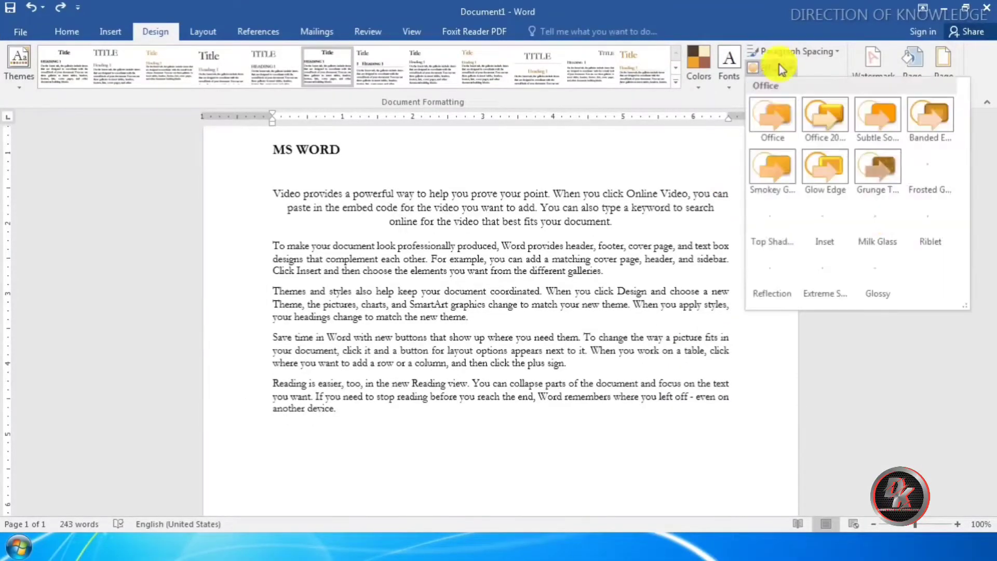
click(768, 129)
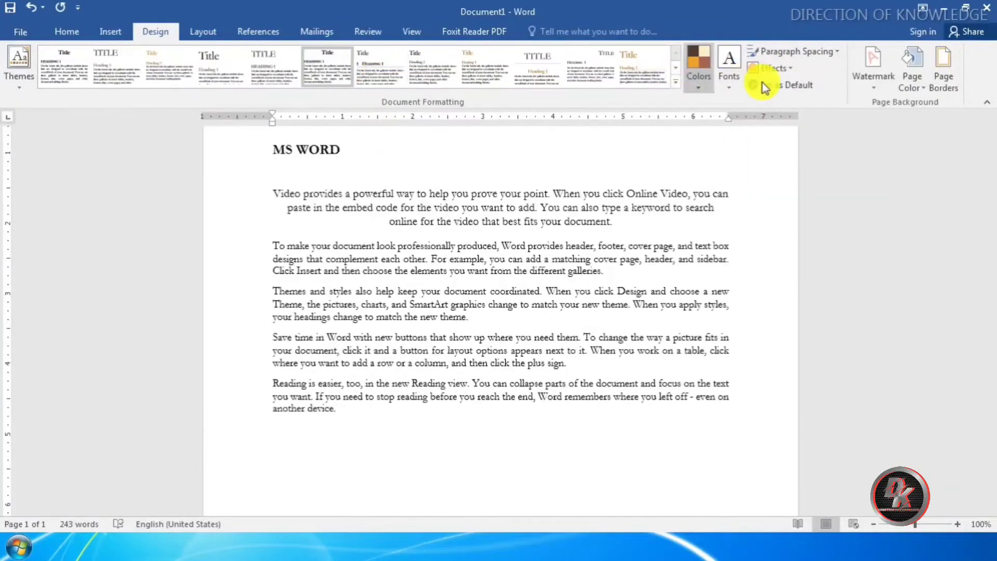
click(769, 69)
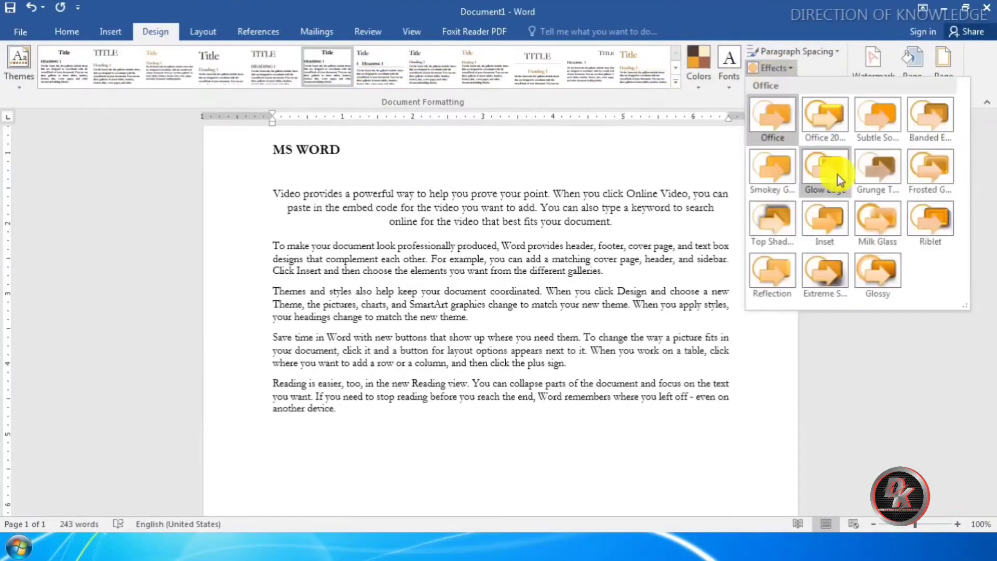
click(831, 217)
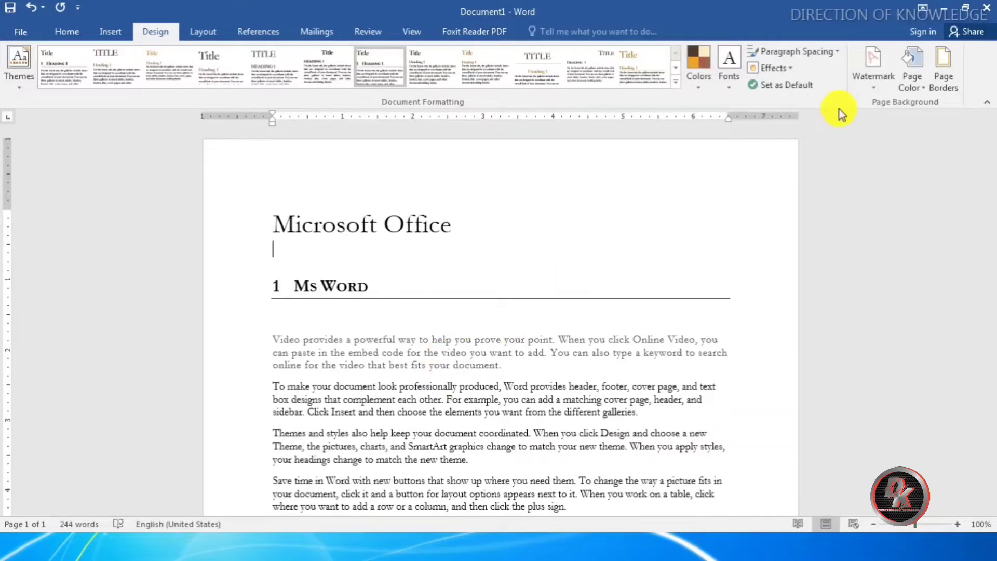
- Start a custom text watermark with the text HI-TECH
click(870, 84)
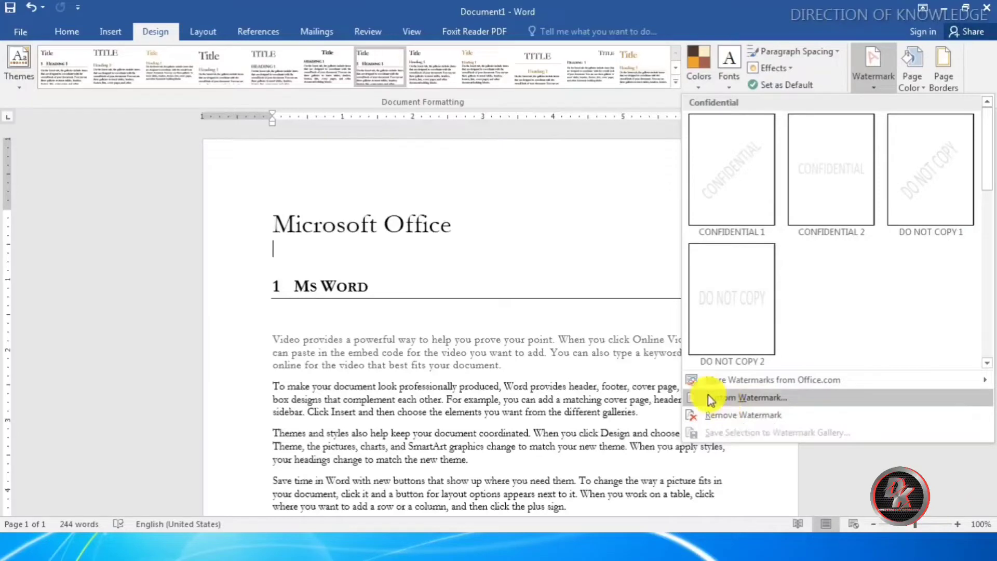
mouse_move(723, 381)
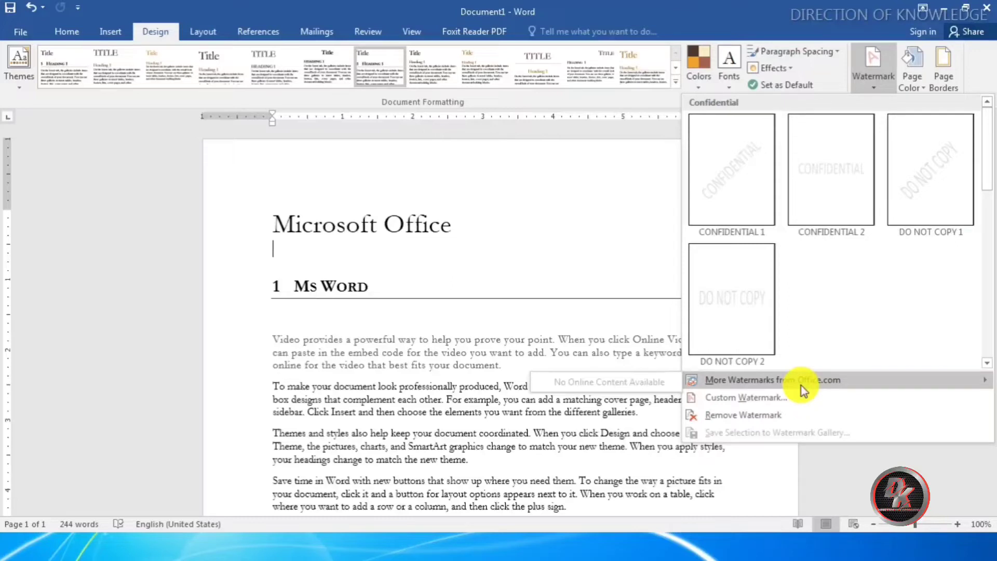
click(728, 401)
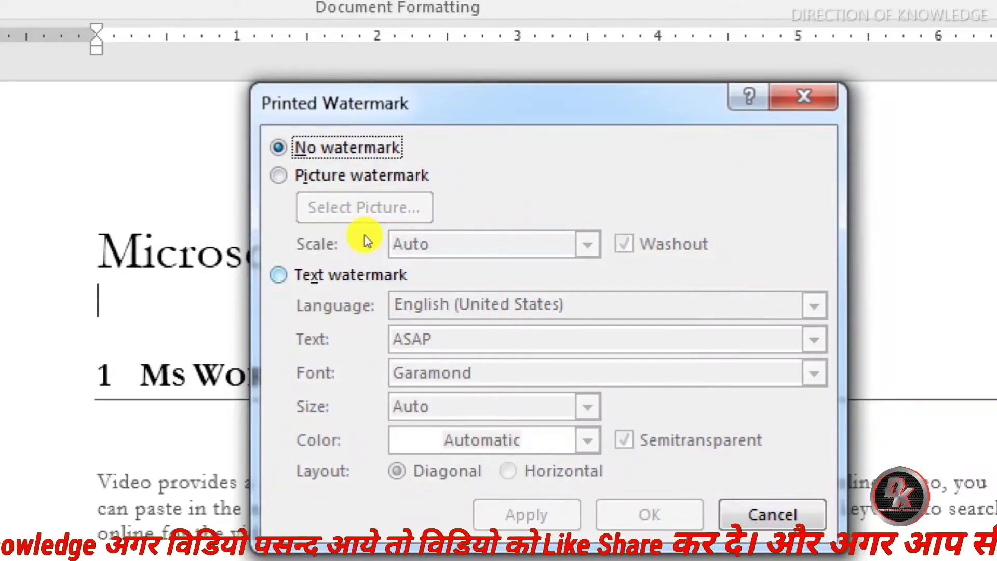
key(alt+x)
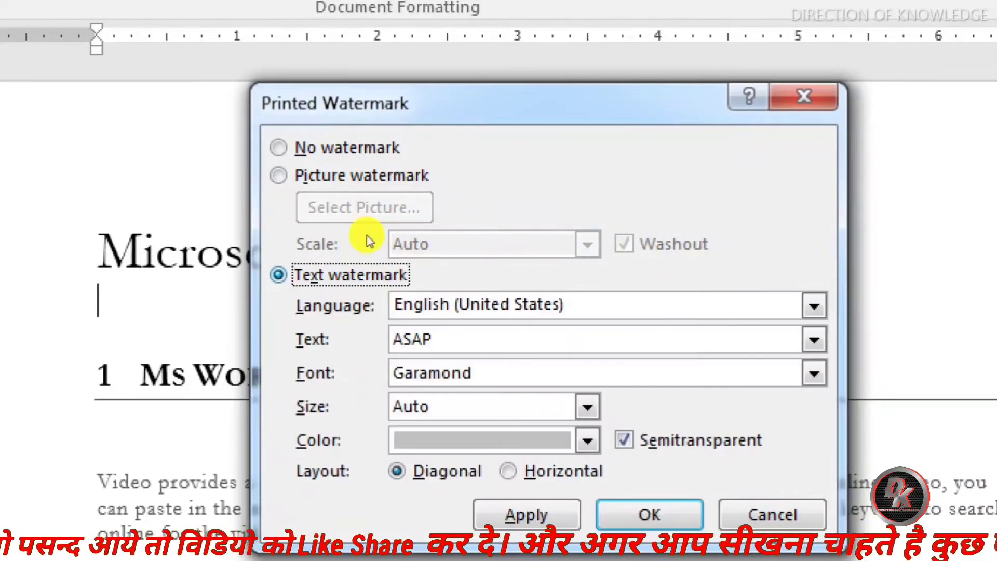
key(alt+t)
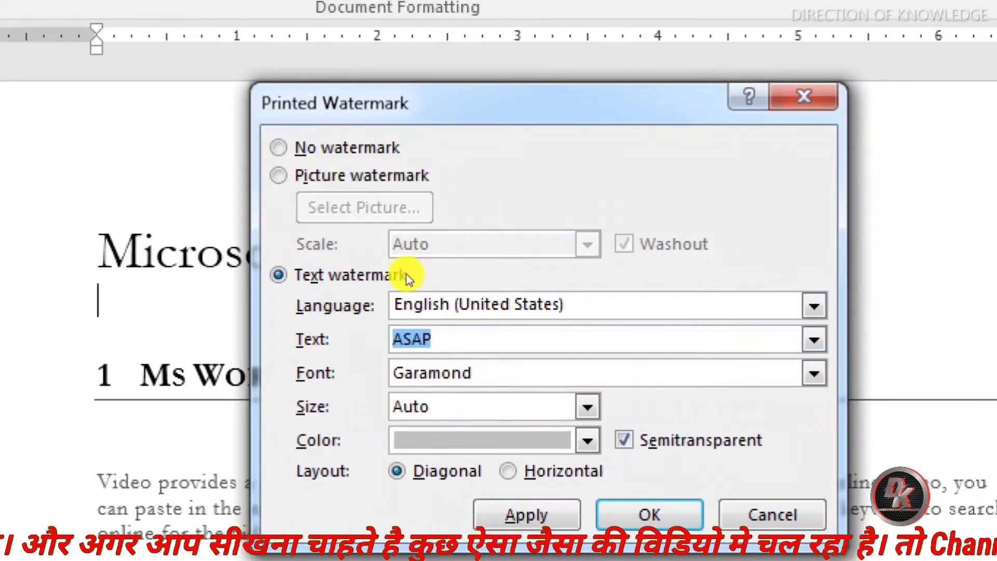
text(HI)
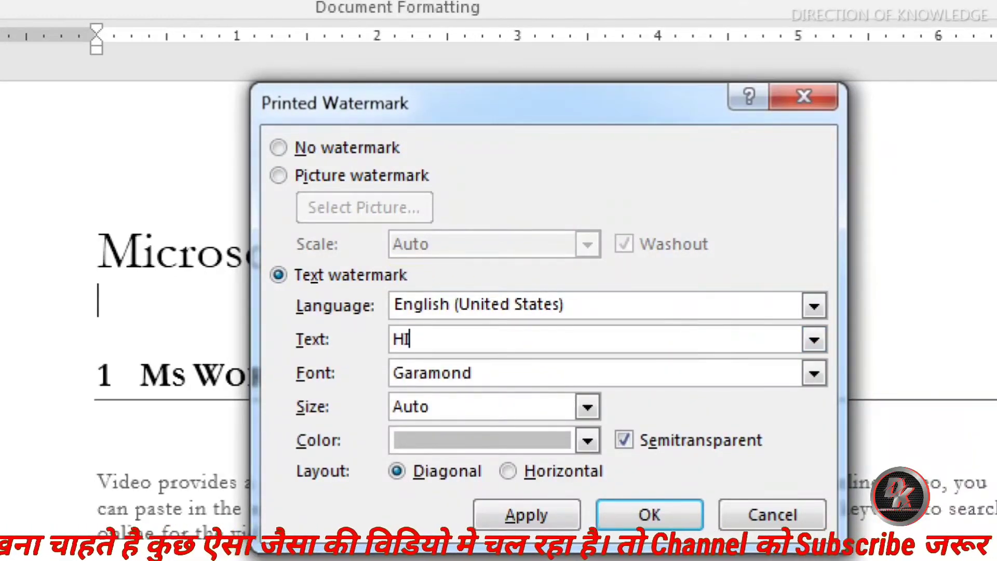
text(-TECH)
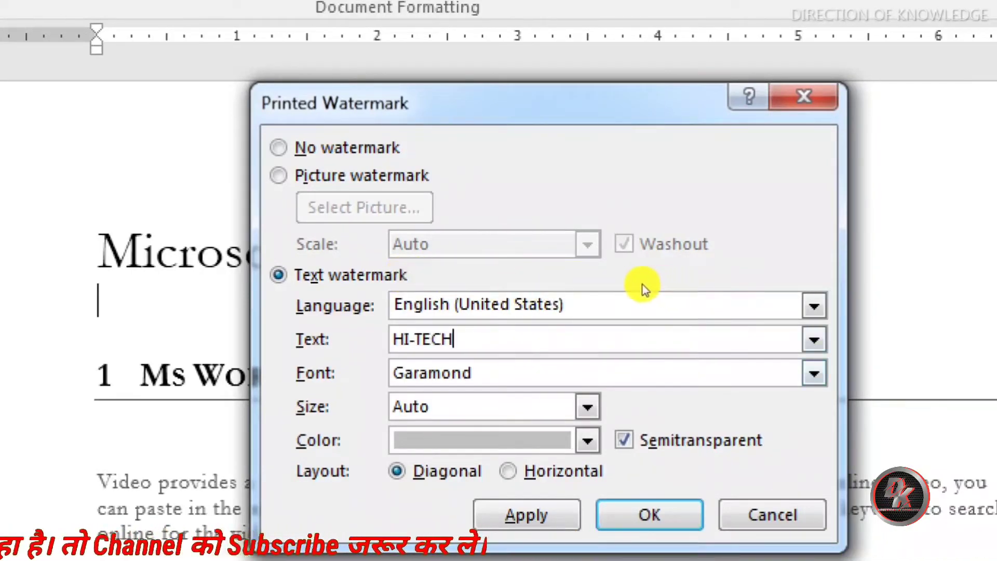
- Set the watermark font to Monotype Corsiva, turn off its semitransparency and apply it to the document
key(alt+f)
key(alt+Down)
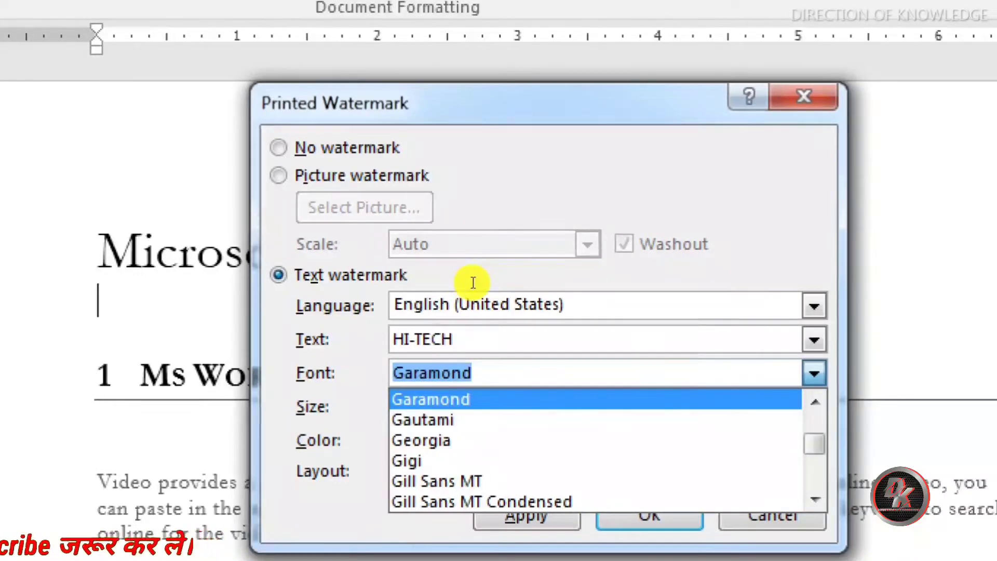
text(MONO)
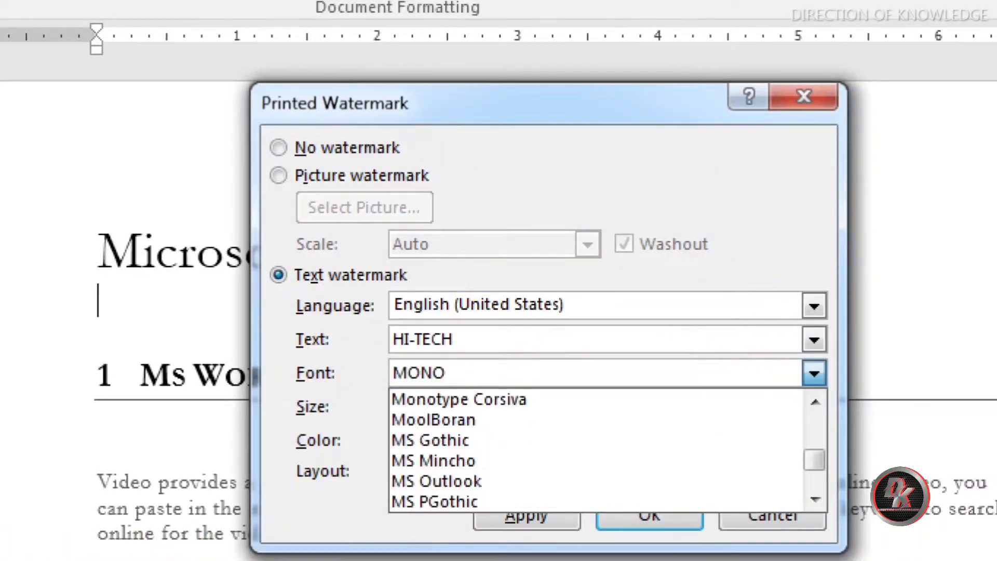
key(Return)
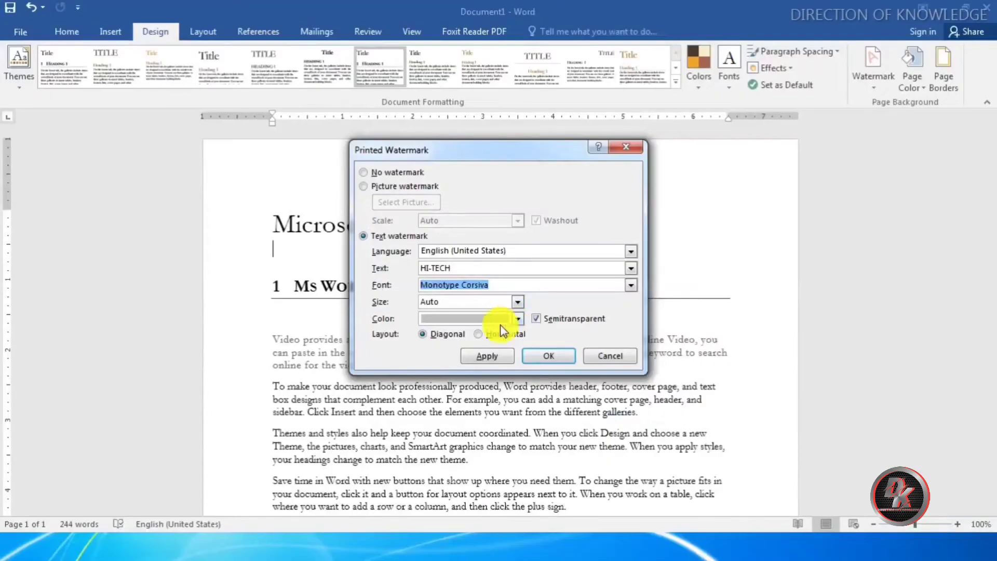
click(488, 355)
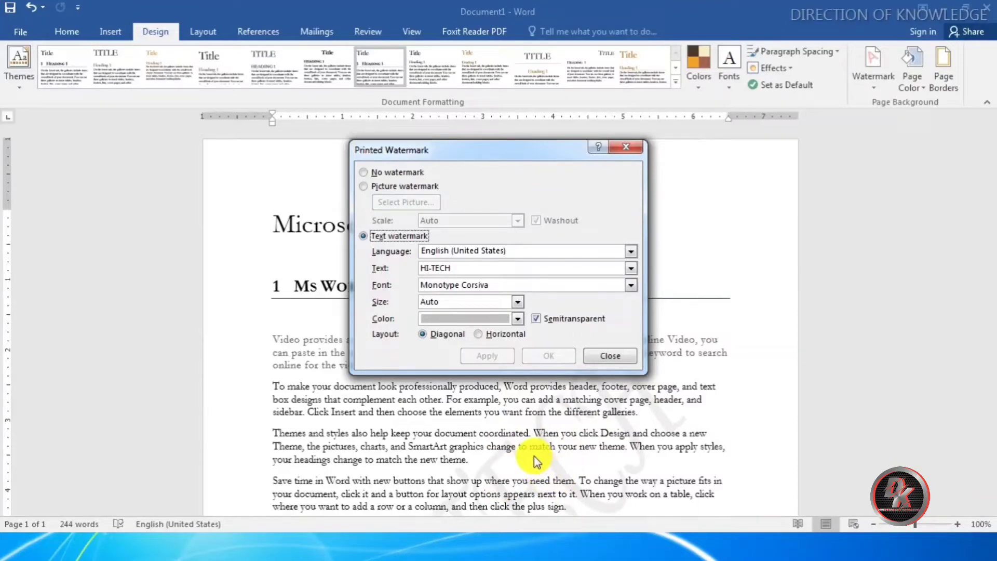
click(537, 318)
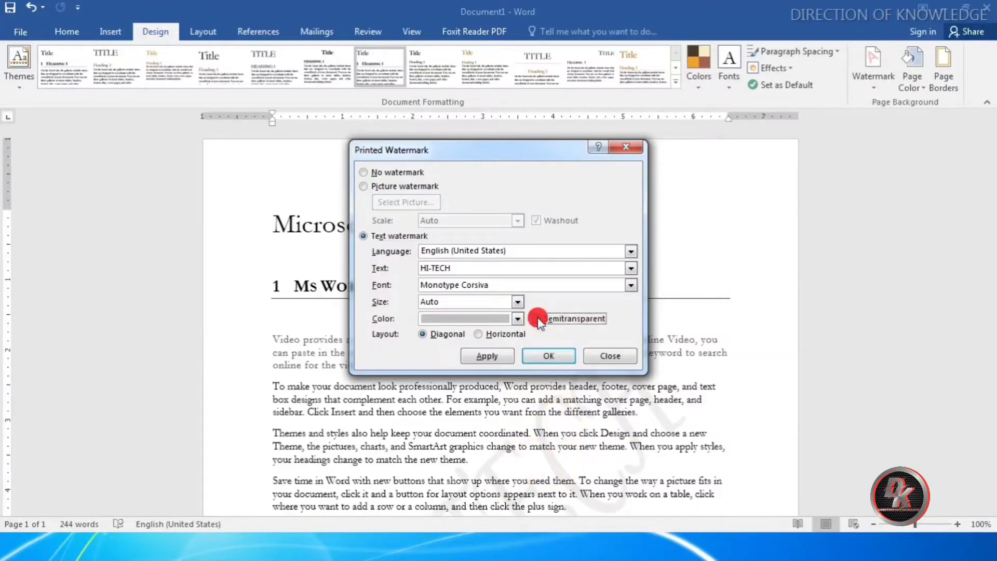
click(500, 357)
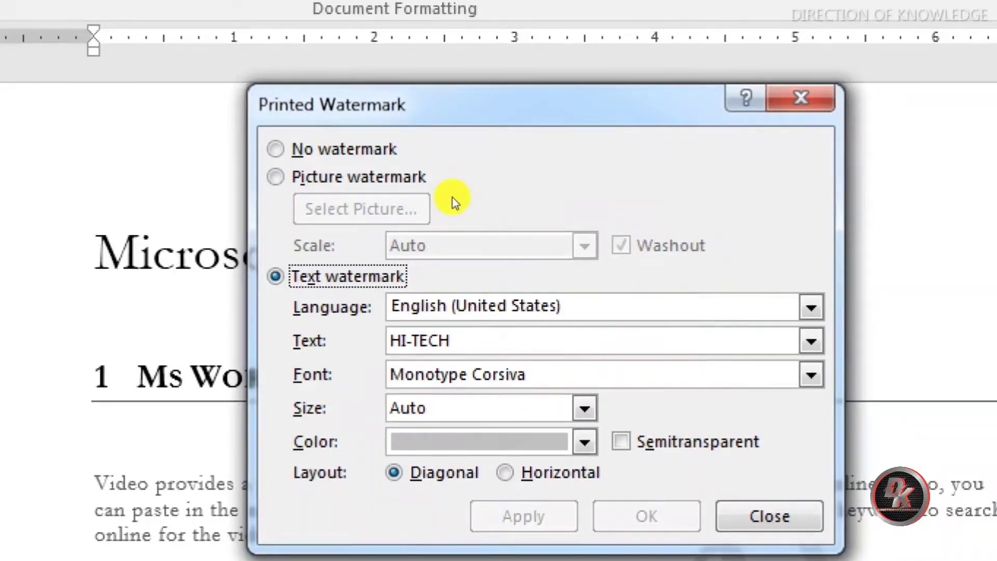
- Switch to a picture watermark and choose the motorcycle picture images.jpg from the offline Pictures library
key(super)
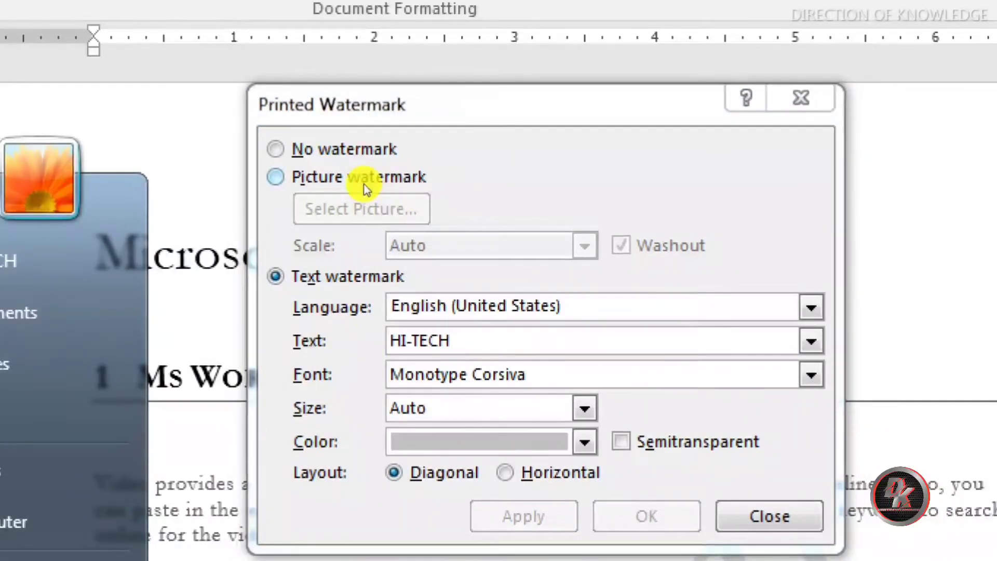
click(365, 187)
click(365, 187)
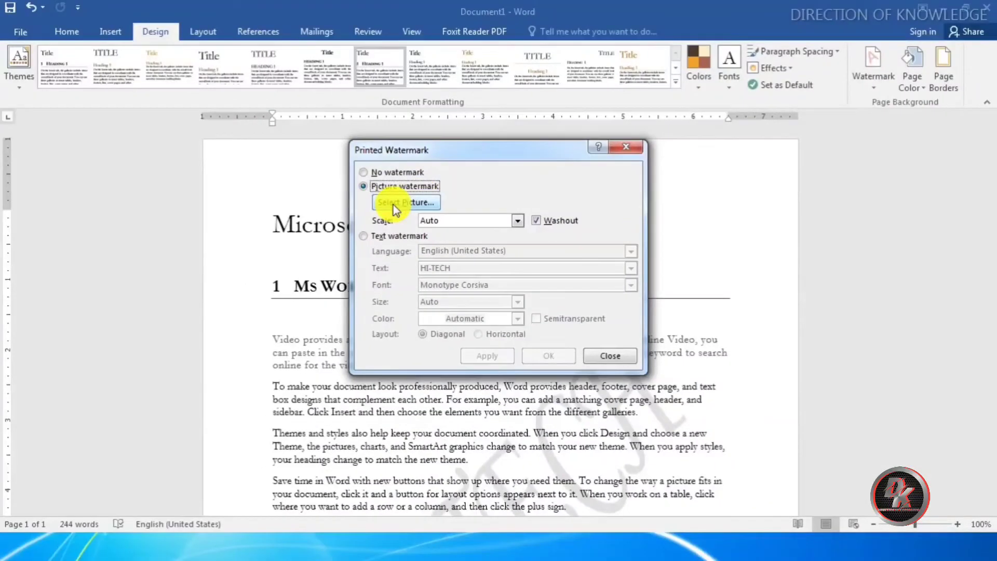
click(395, 209)
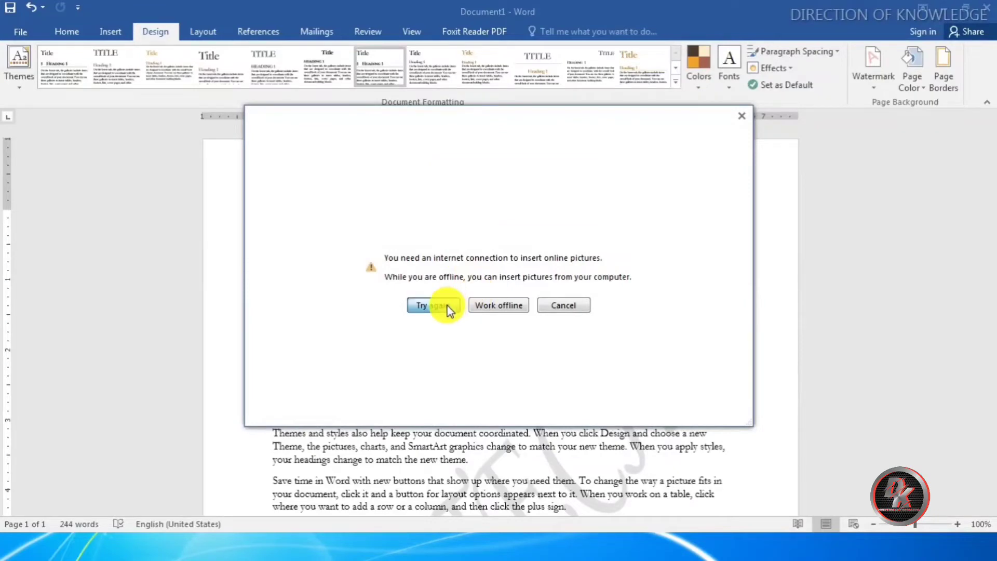
click(484, 311)
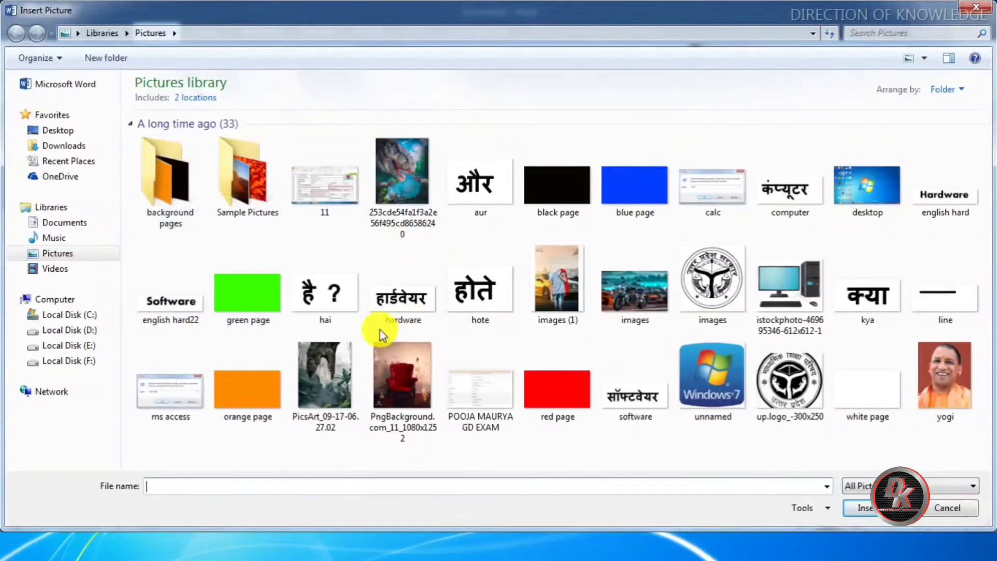
click(400, 377)
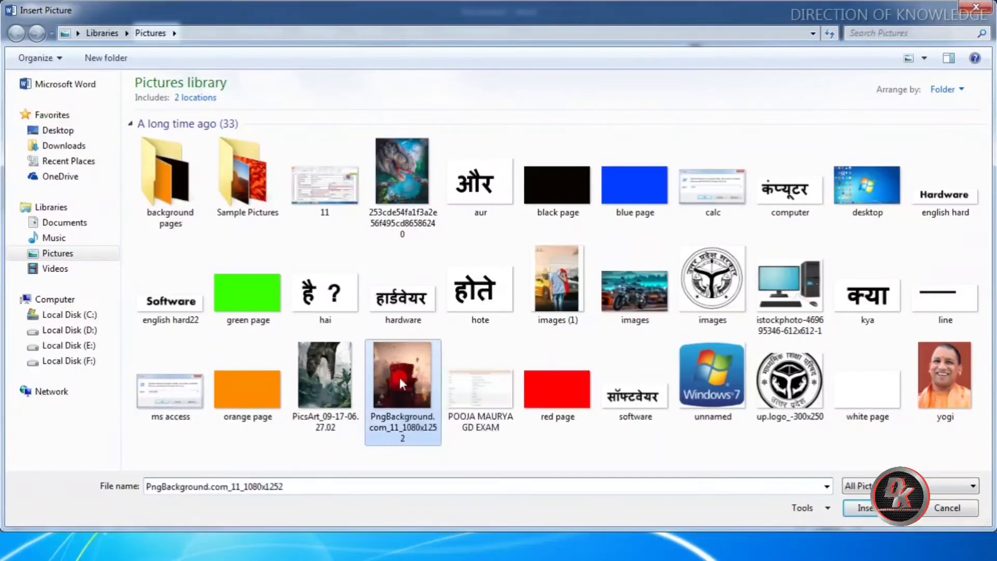
double_click(629, 289)
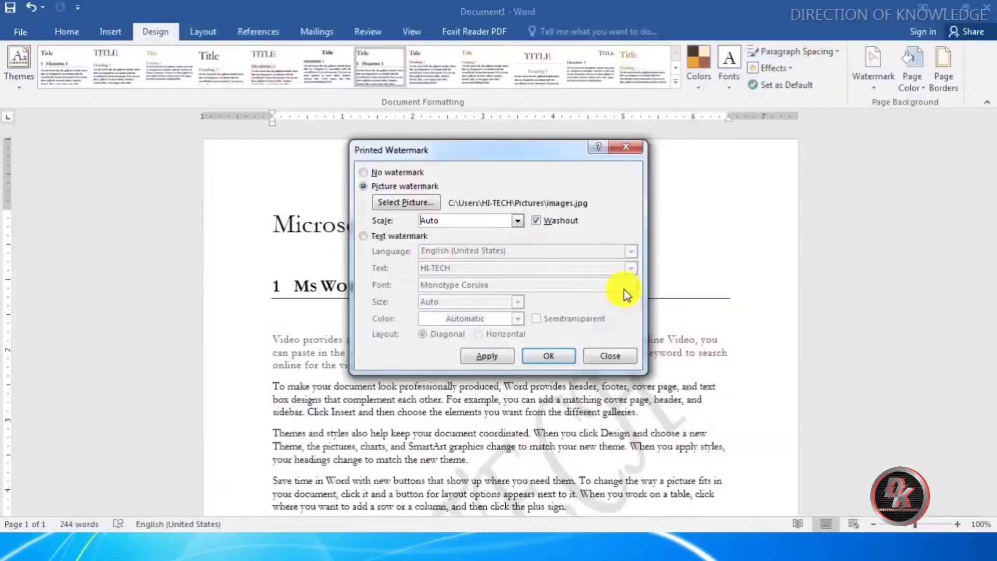
- Apply the picture watermark with Washout and reapply it with Washout turned off
click(498, 358)
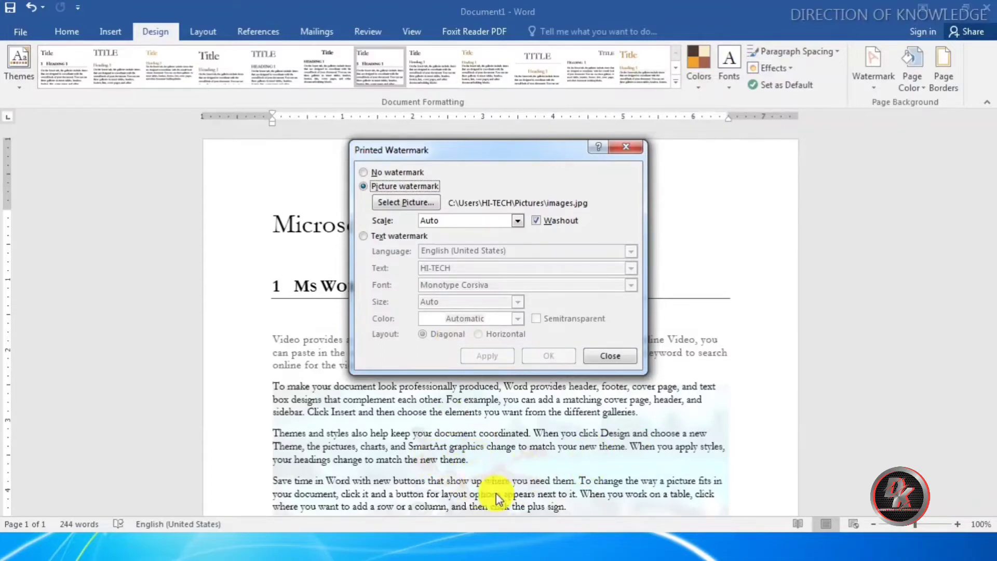
click(535, 220)
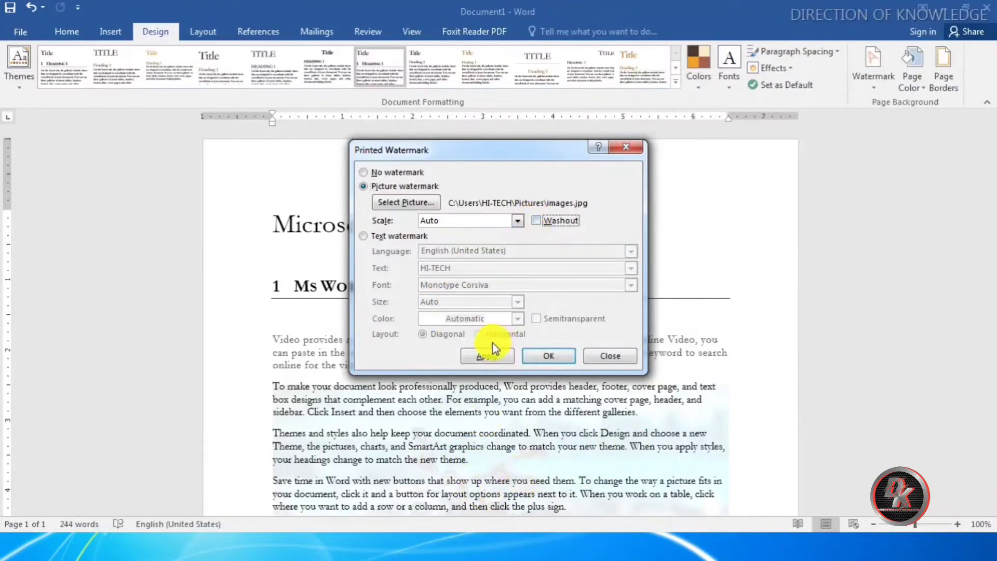
click(488, 356)
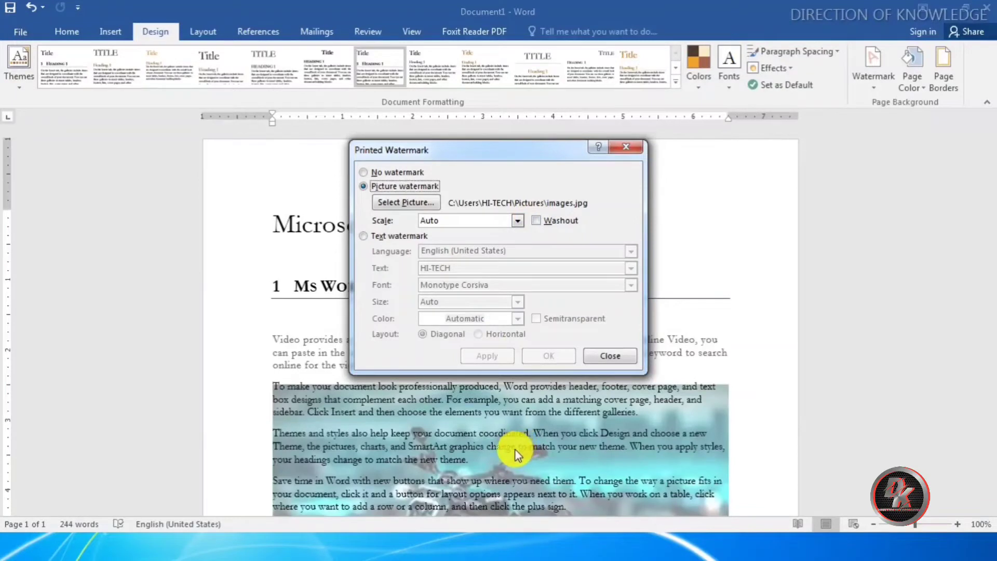
- Close the watermark settings and remove the picture watermark from the document
click(594, 359)
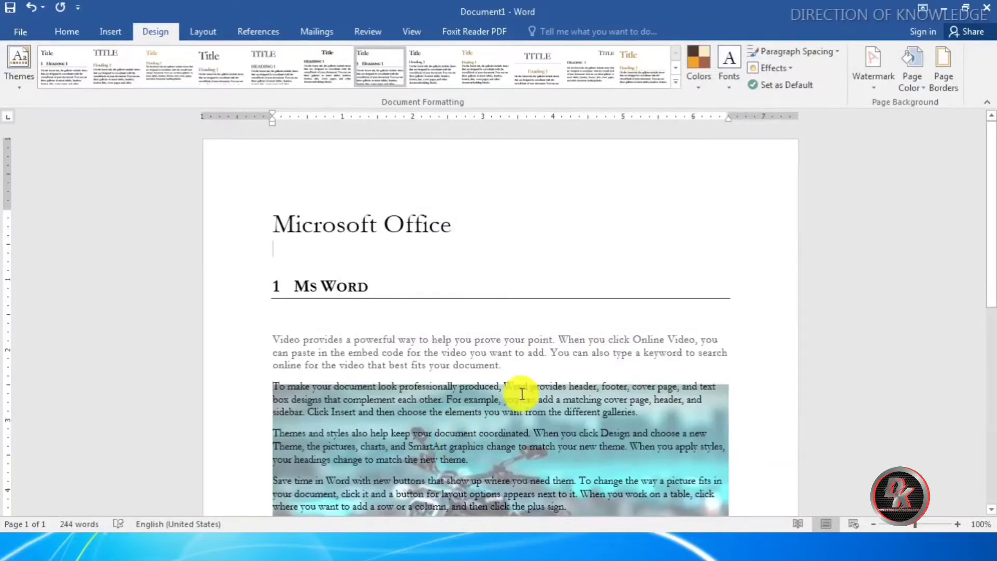
click(881, 92)
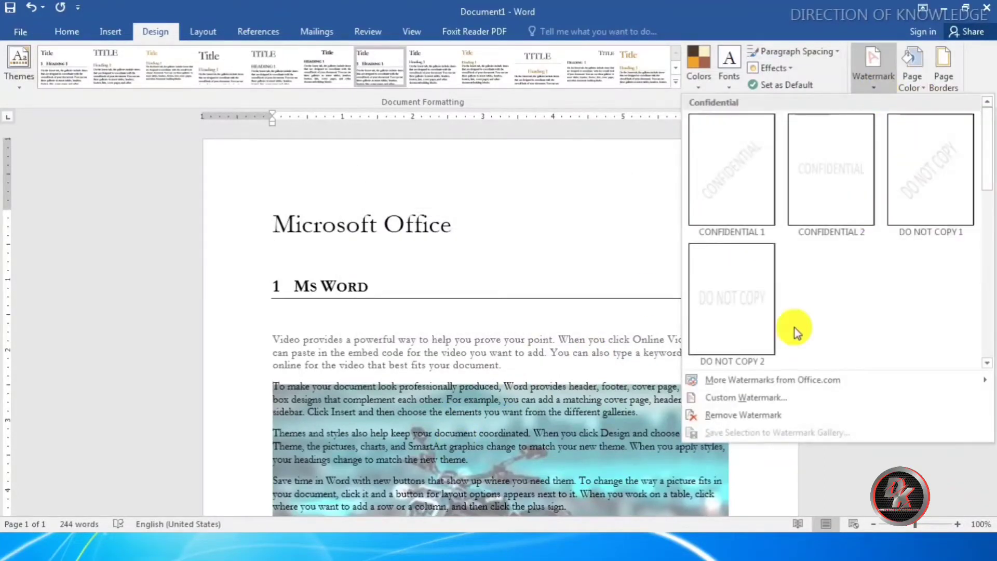
click(744, 411)
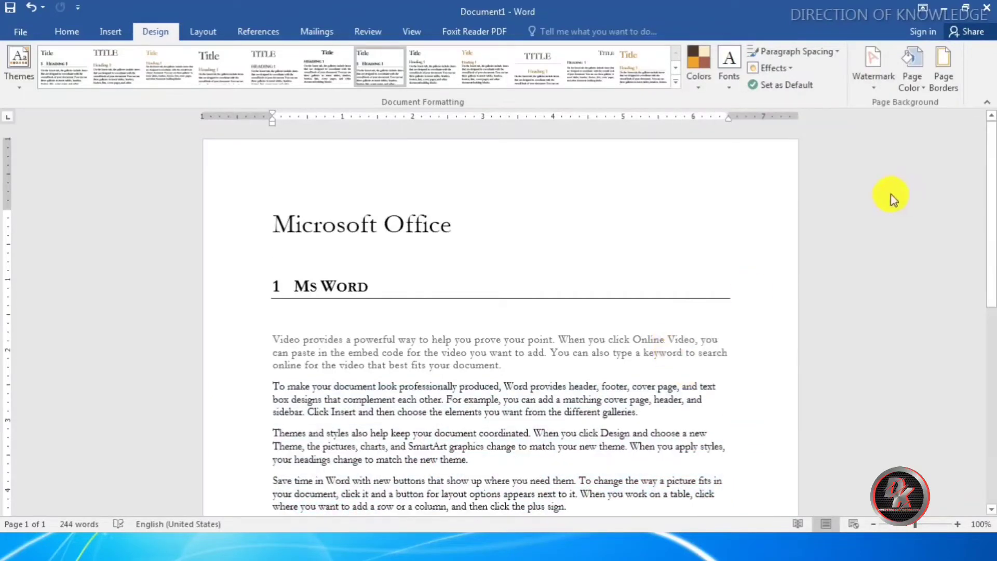
- Set the page colour to the standard Blue
click(920, 88)
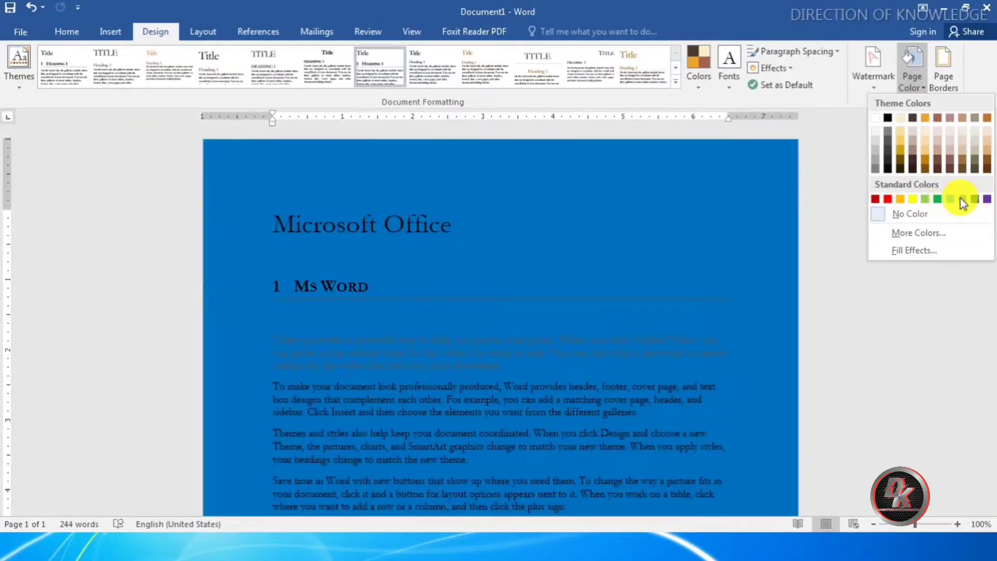
click(959, 199)
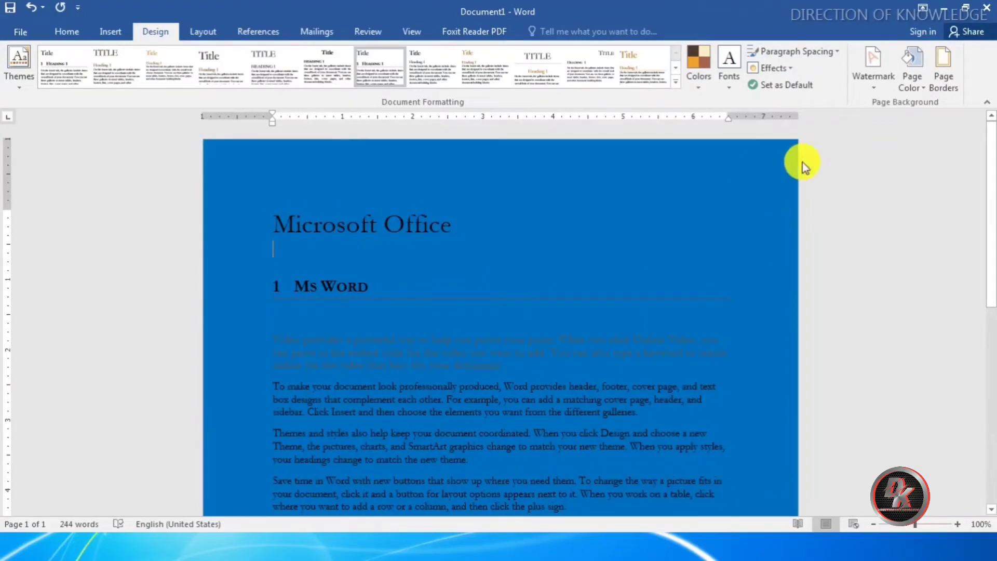
- Look through the page colour's texture, pattern and picture fill effects and apply the Narrow horizontal pattern to the page
click(913, 73)
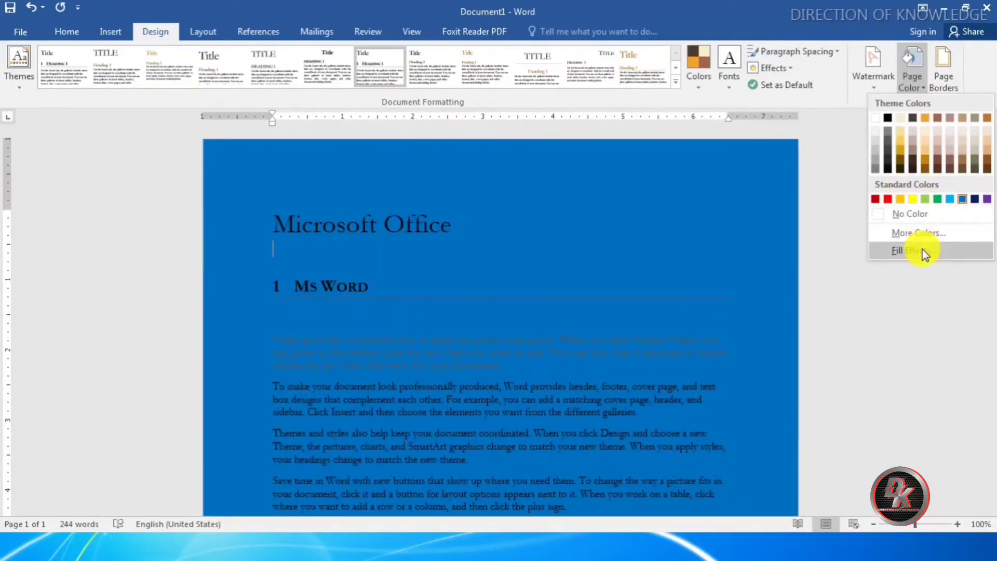
click(924, 254)
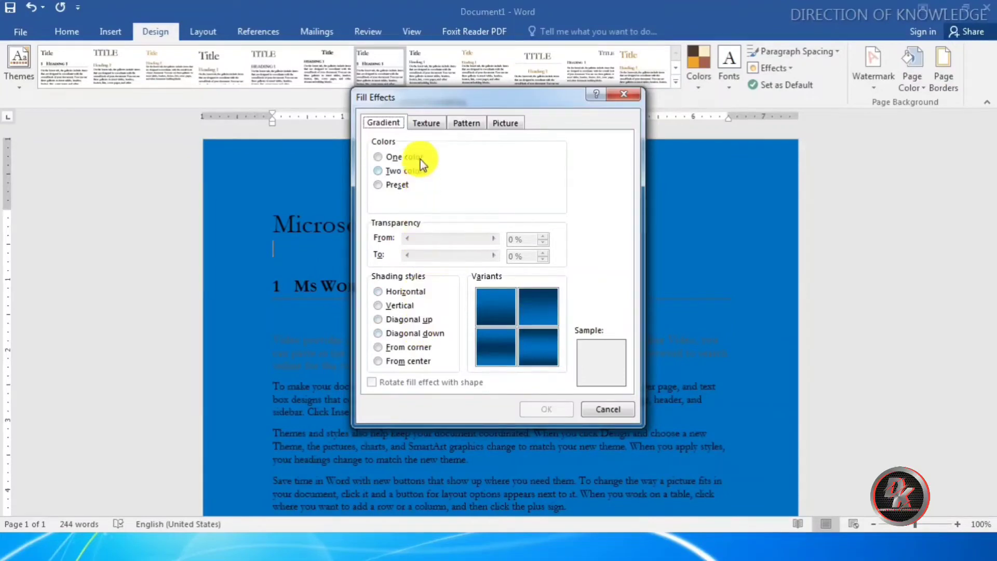
click(426, 124)
click(466, 125)
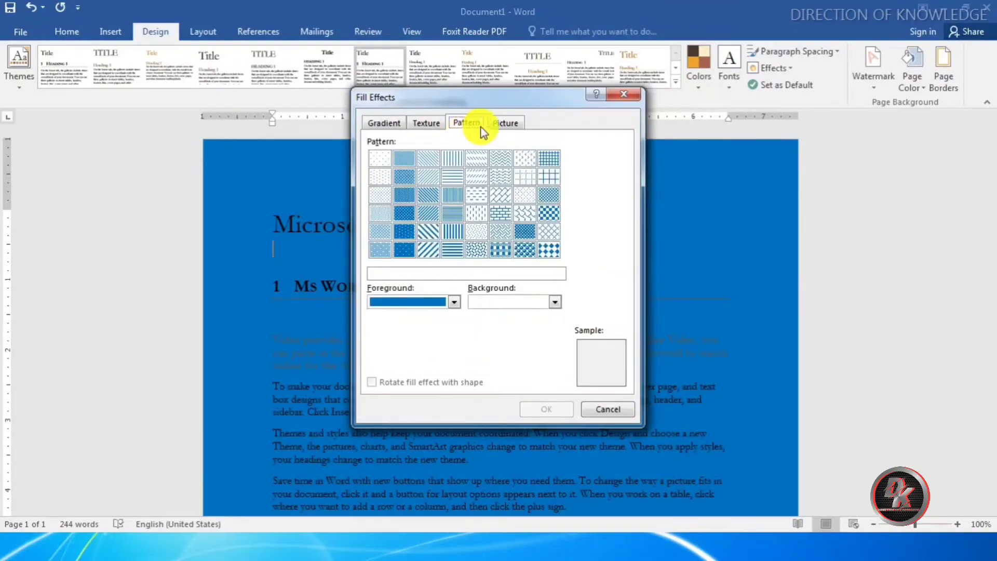
click(505, 123)
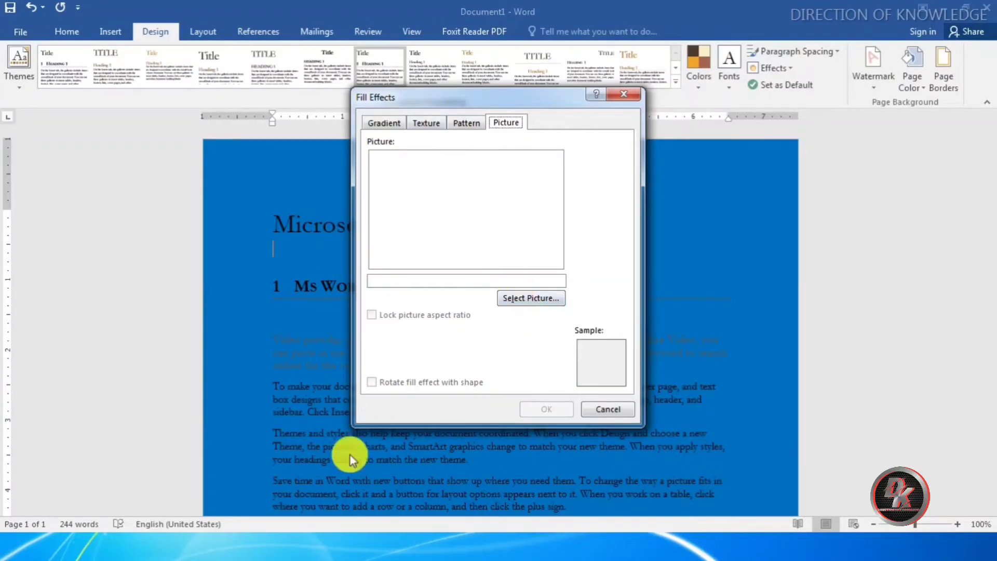
click(450, 126)
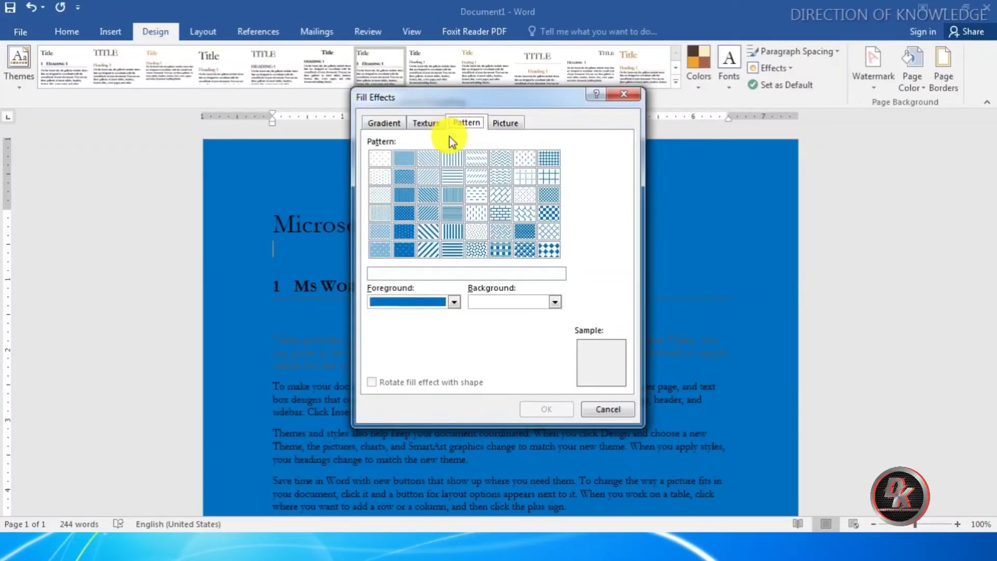
click(468, 209)
click(453, 214)
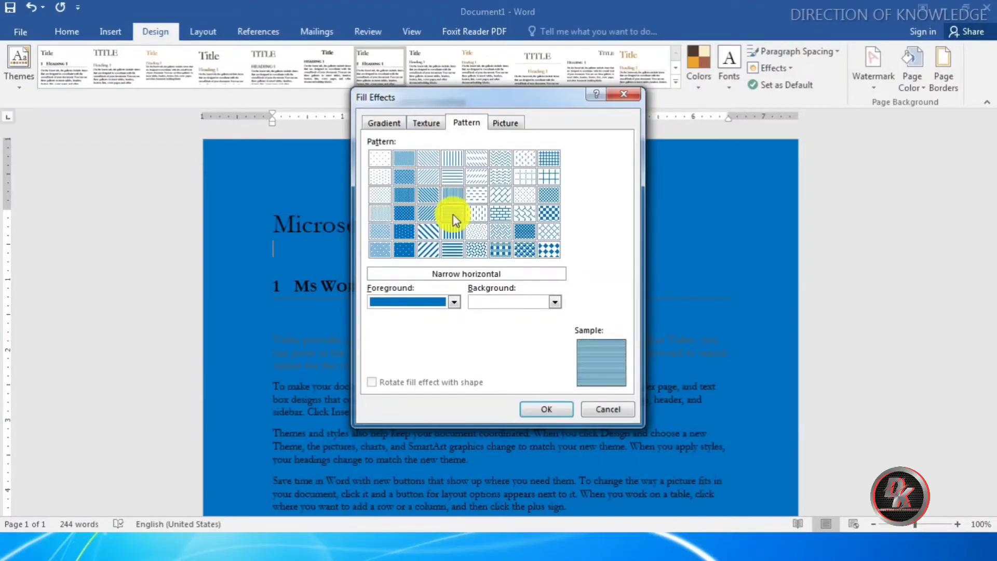
click(543, 409)
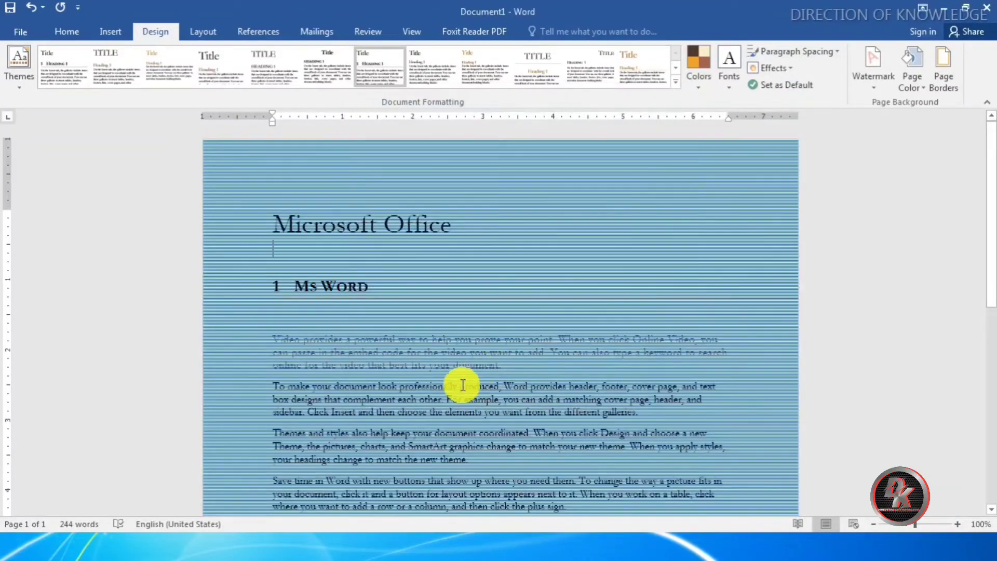
- Preview other pattern and texture fill effects, including Wave and Paper bag, and apply the White marble texture to the page background
click(915, 85)
click(905, 247)
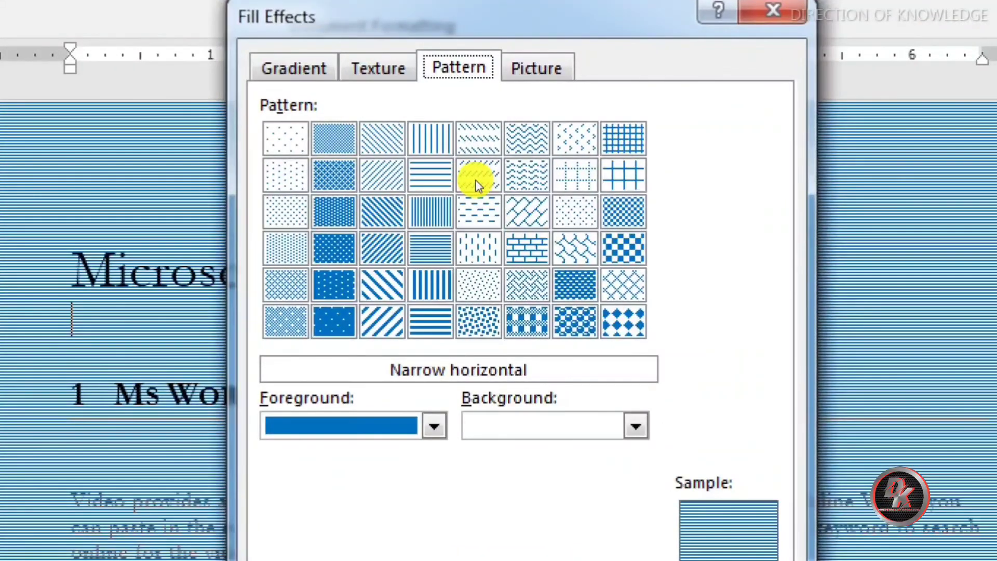
click(476, 212)
click(511, 183)
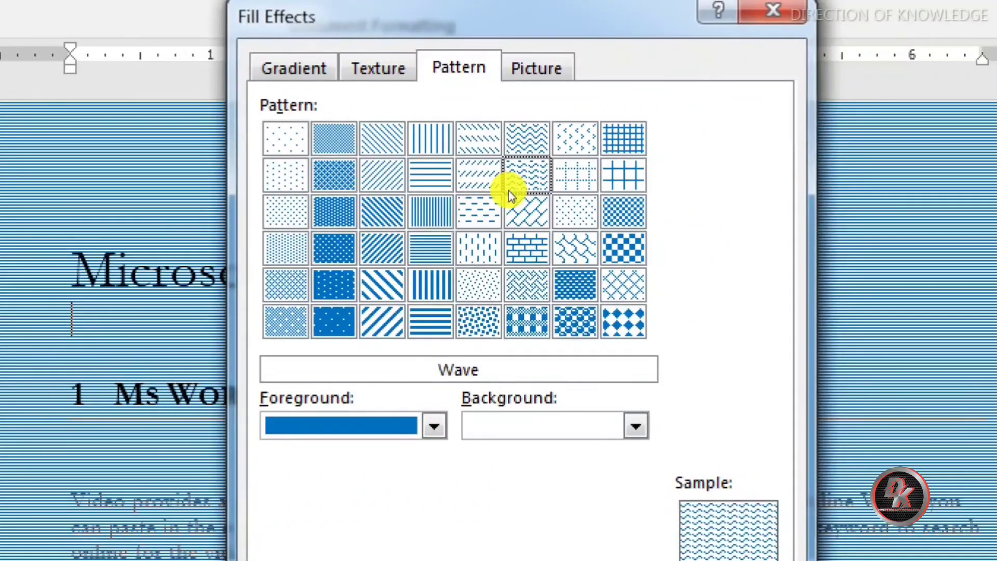
click(510, 199)
click(387, 71)
click(430, 233)
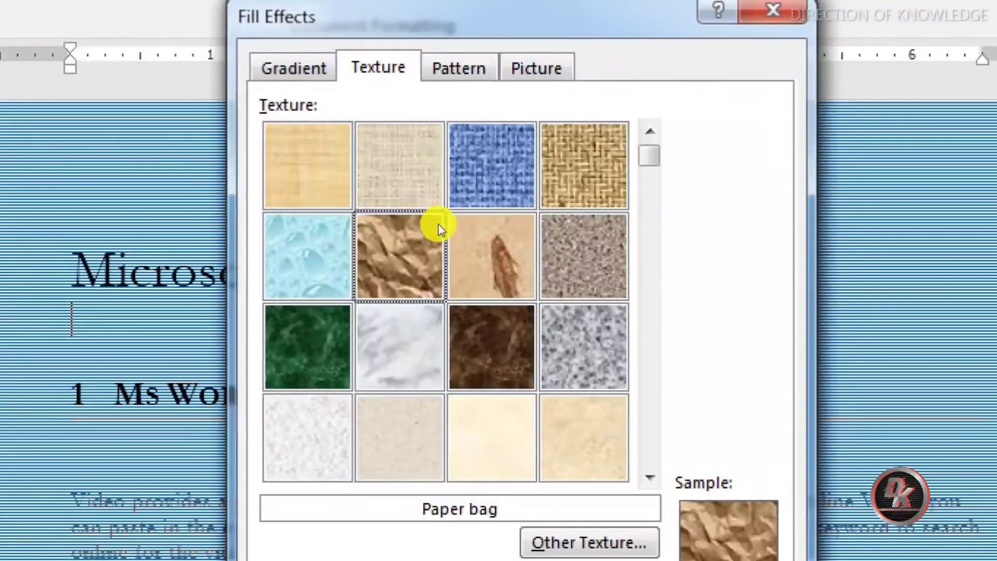
click(333, 248)
click(411, 327)
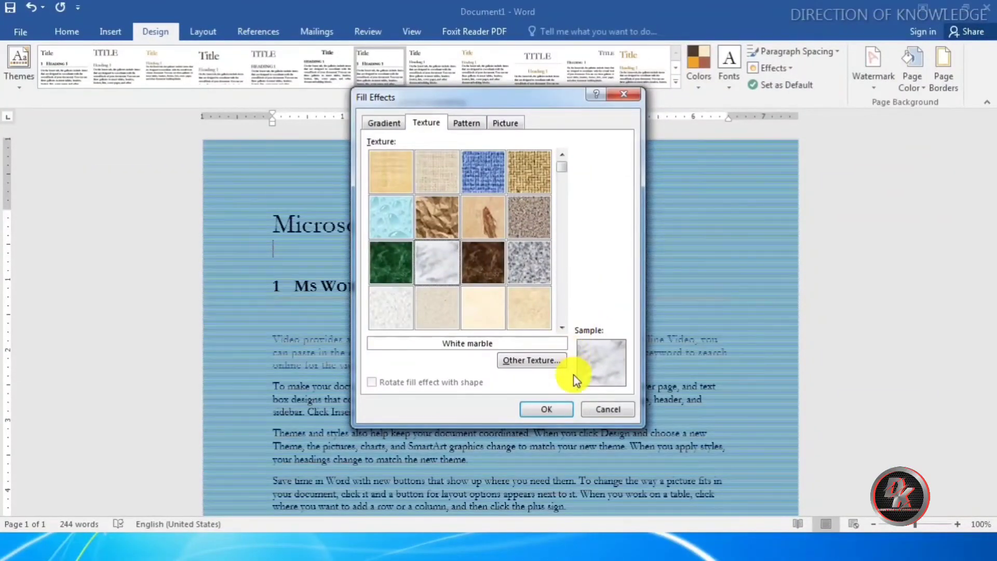
click(549, 408)
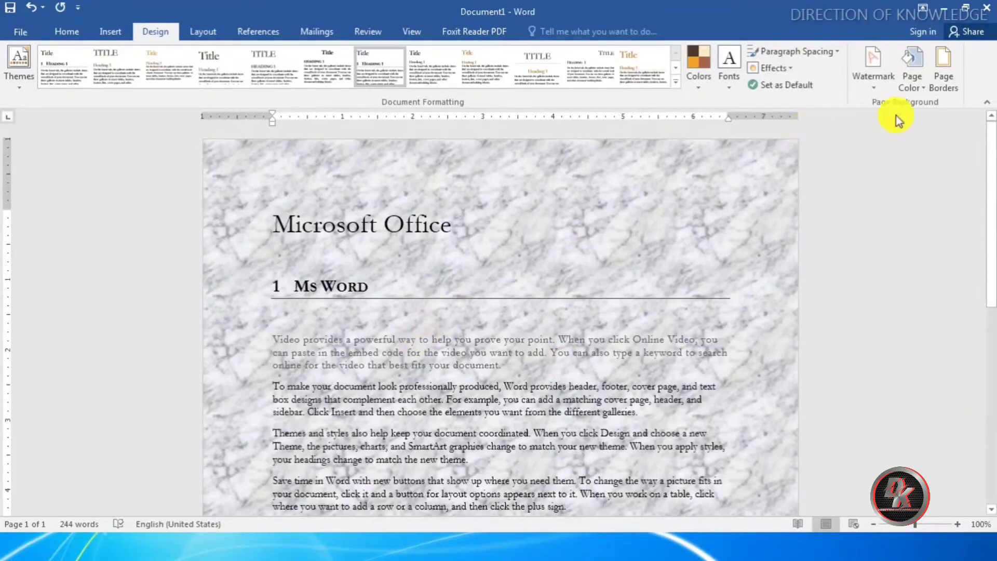
- Start a page border for the whole document, preview the Shadow and 3-D settings, and choose the Box setting
click(943, 92)
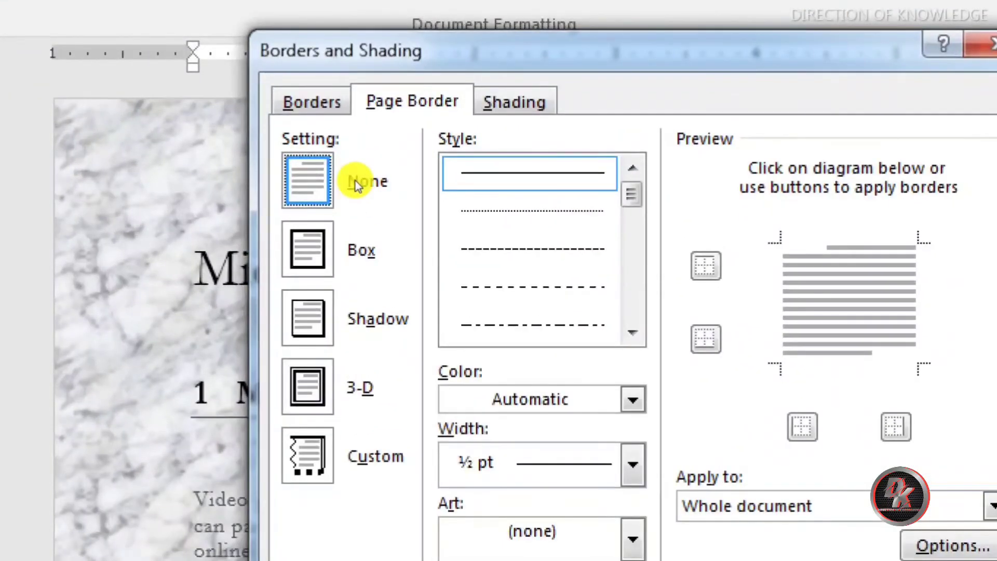
click(330, 221)
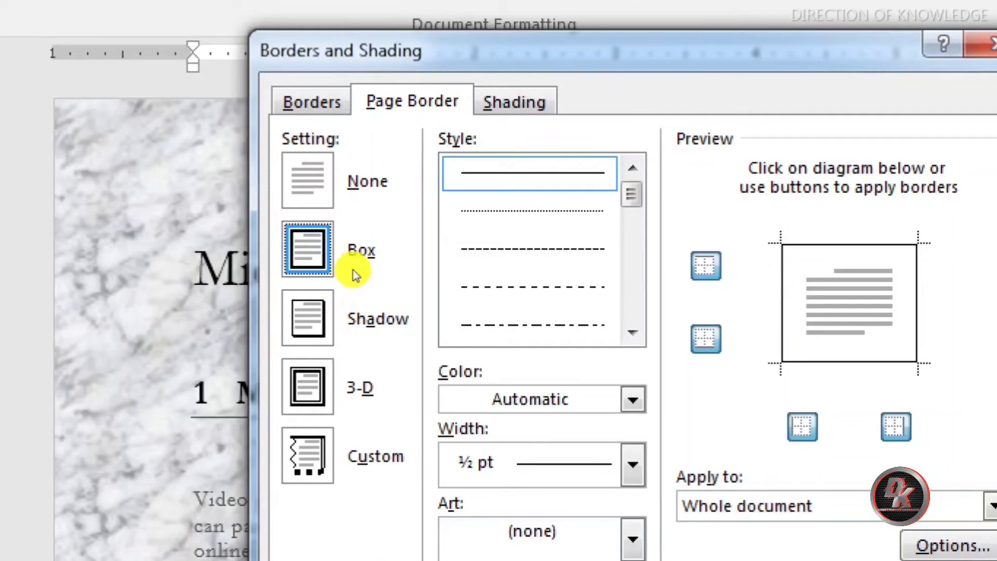
click(328, 248)
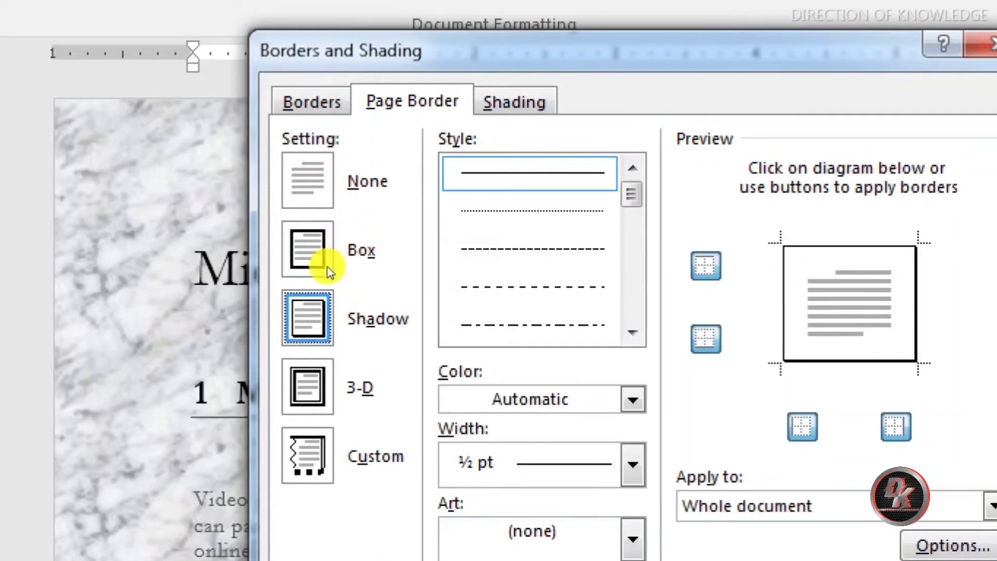
click(329, 285)
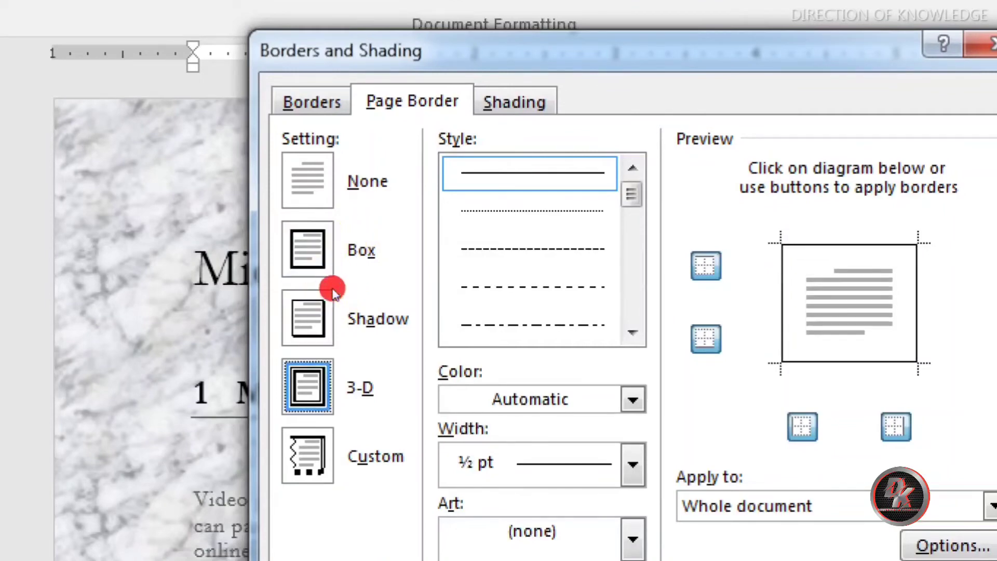
click(338, 316)
click(340, 214)
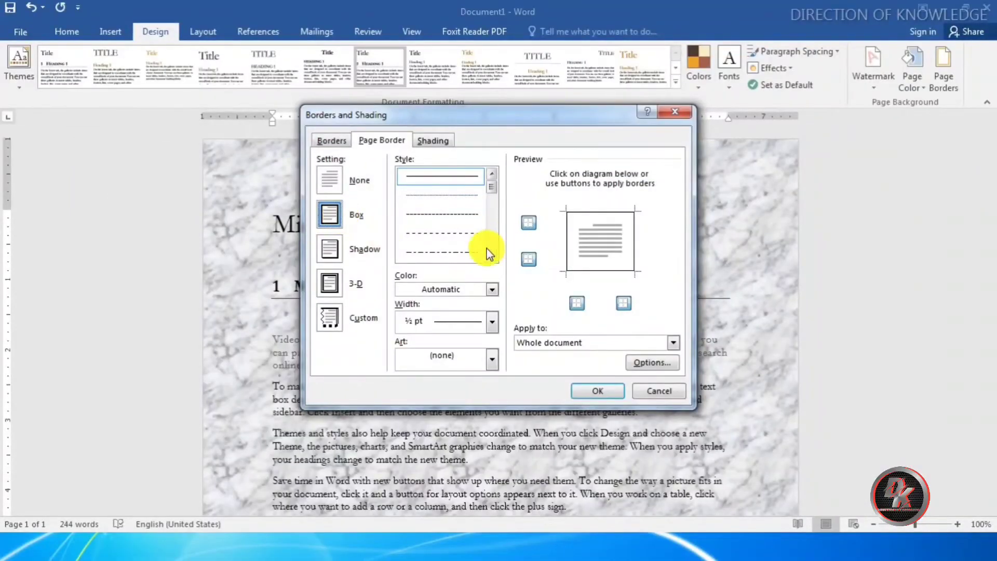
- Try dashed, double-line and dash-dot line styles for the box page border
click(434, 215)
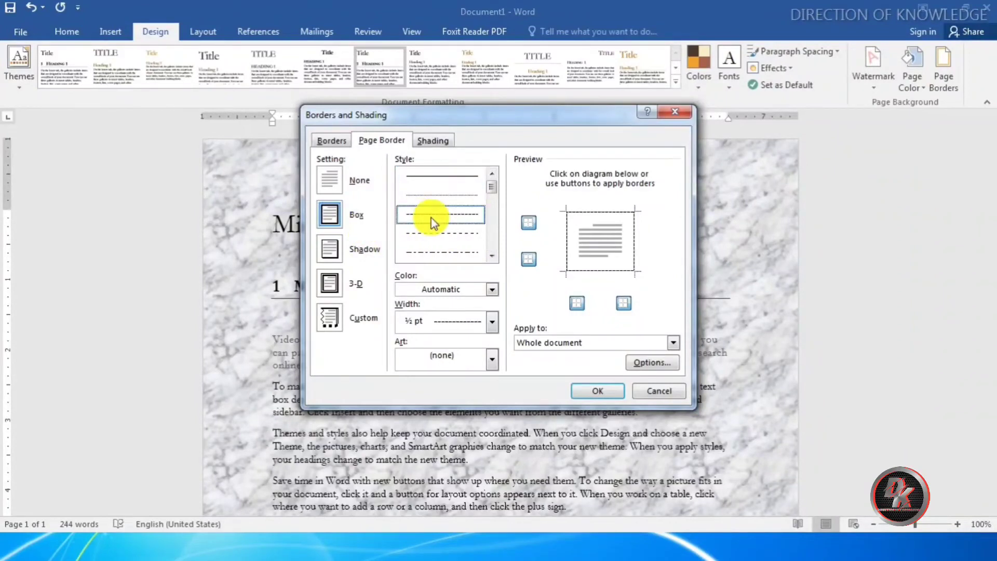
double_click(492, 256)
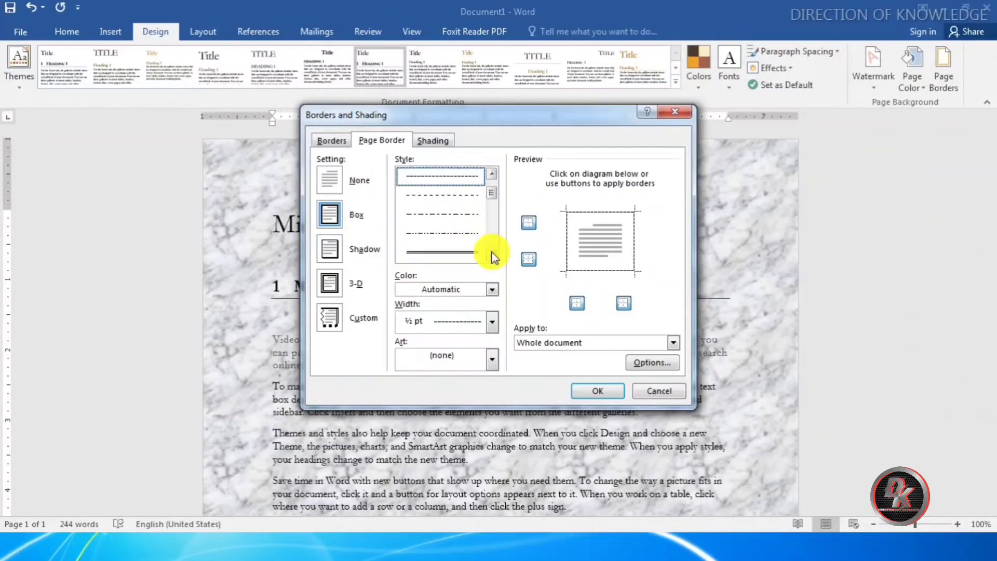
click(492, 256)
click(459, 252)
click(456, 235)
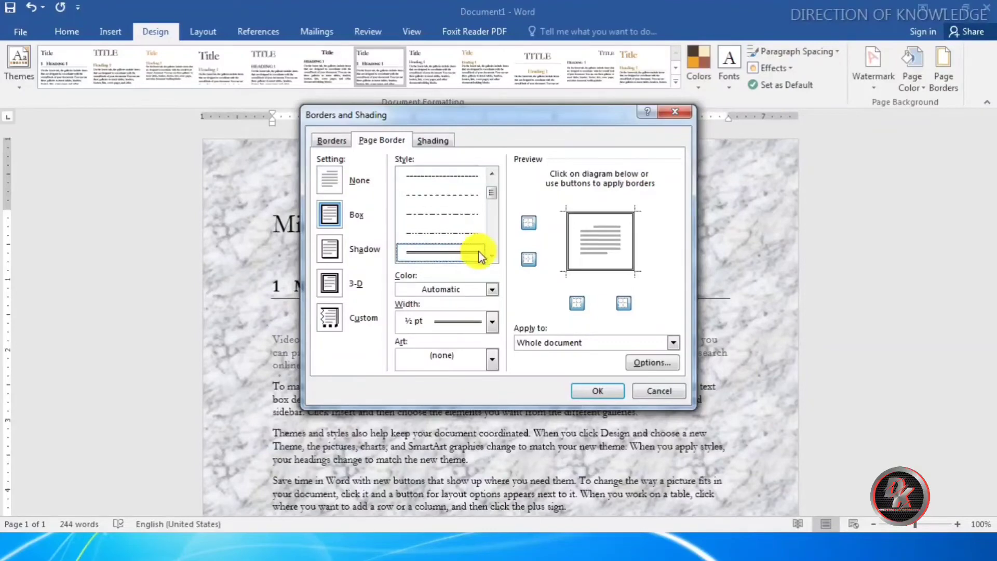
click(492, 256)
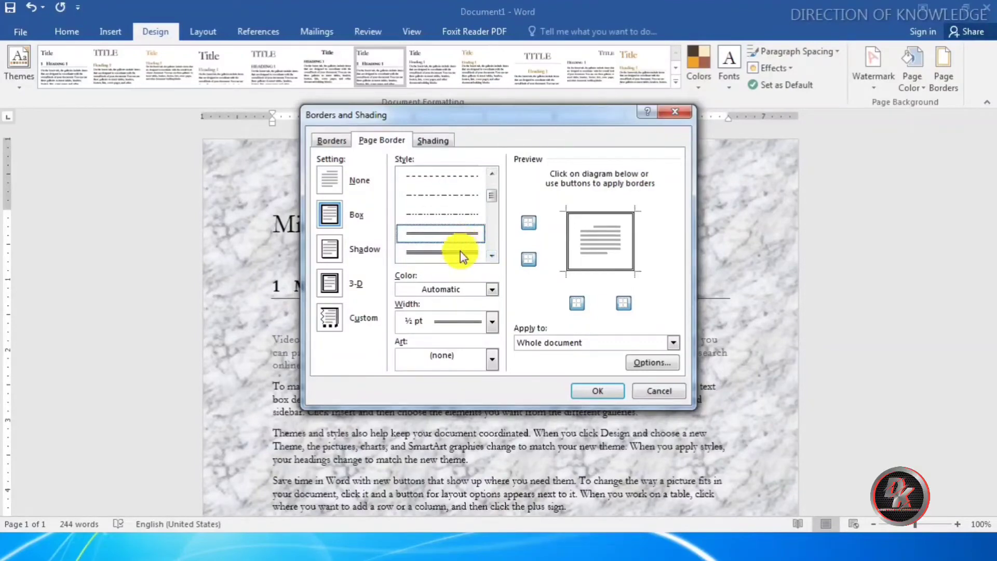
click(453, 214)
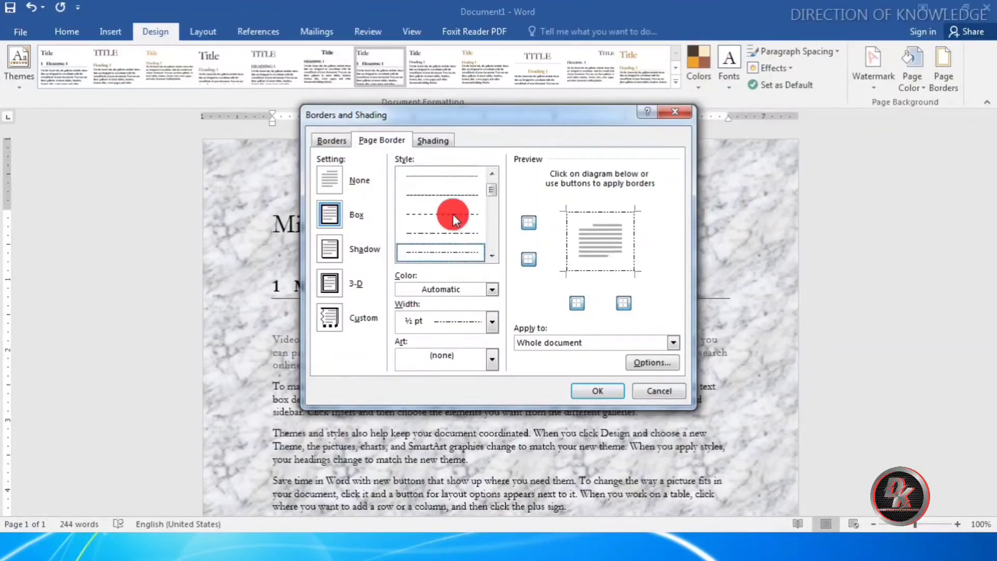
click(450, 202)
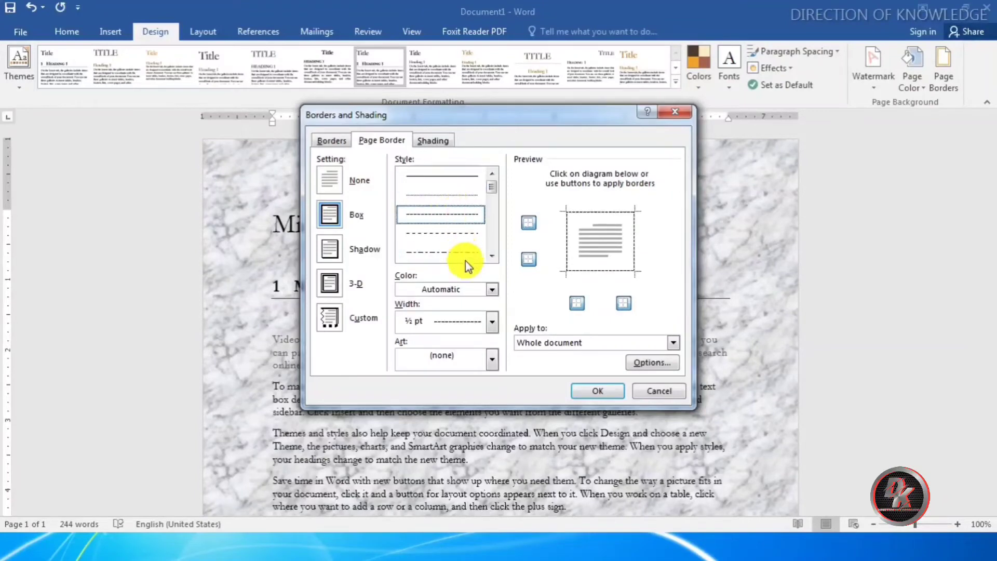
- Try a thick-and-thin double line style for the page border with a width of 1½ pt
click(493, 256)
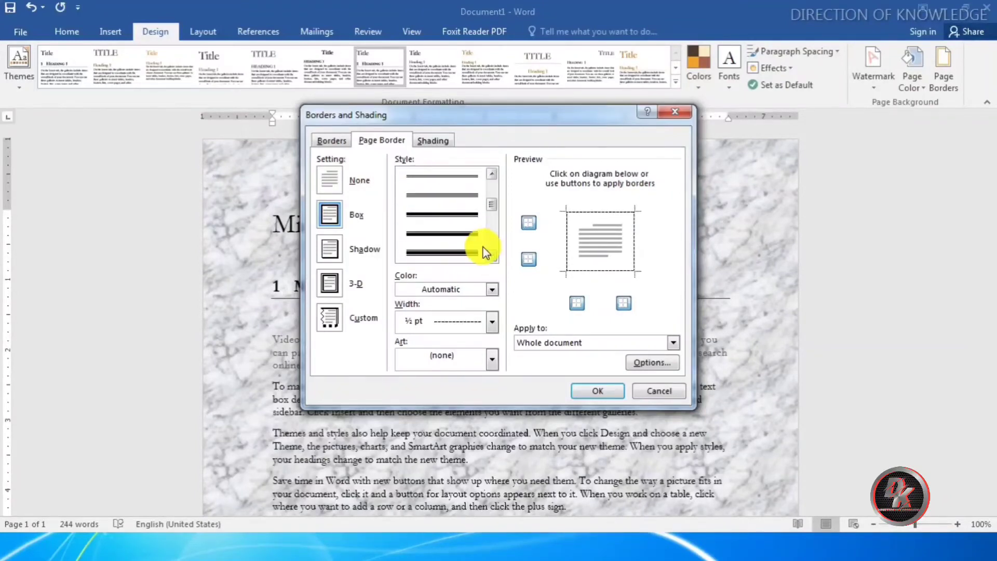
click(456, 234)
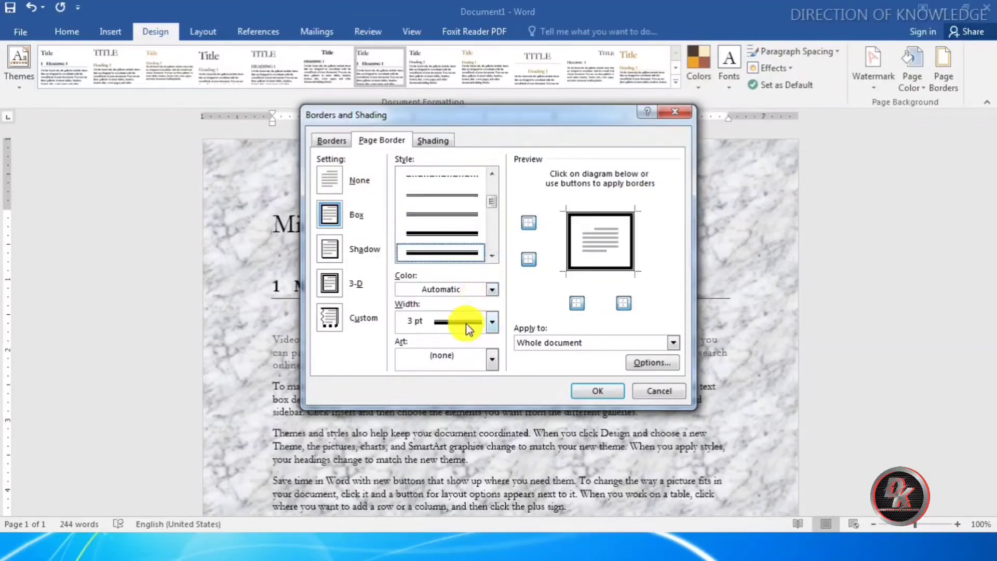
click(491, 323)
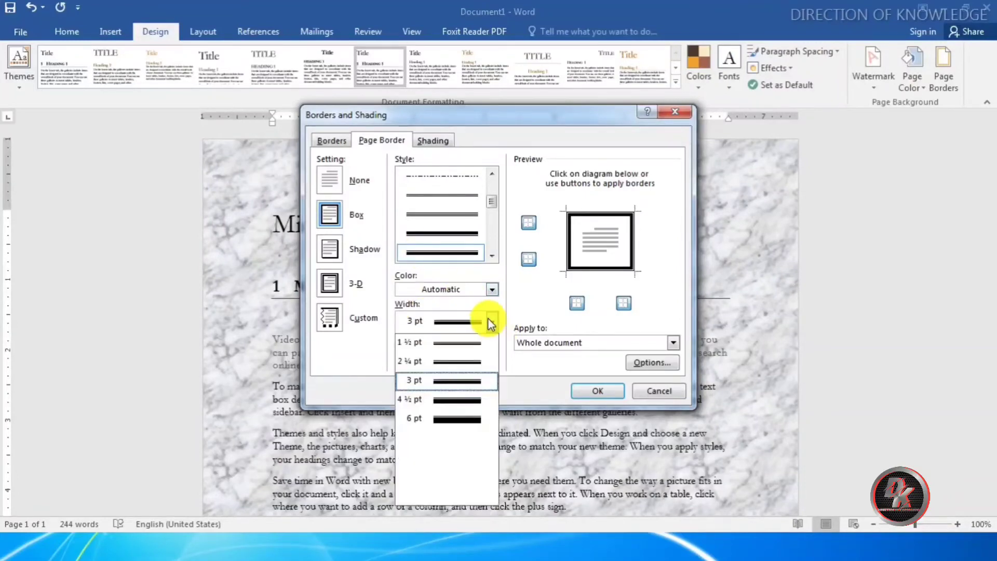
click(468, 342)
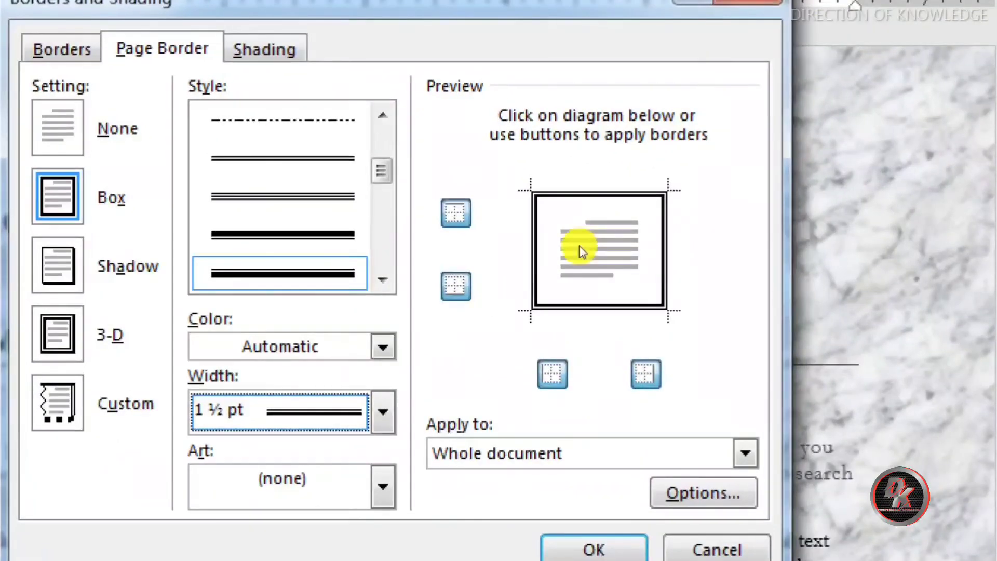
- Change the page border to the triple-line style and set its width to 1½ pt
click(456, 213)
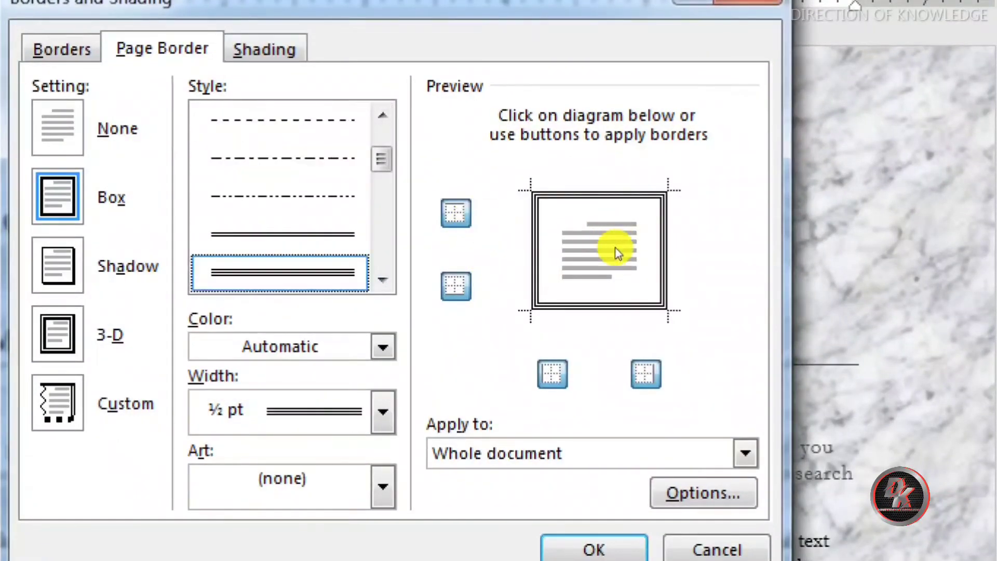
click(383, 412)
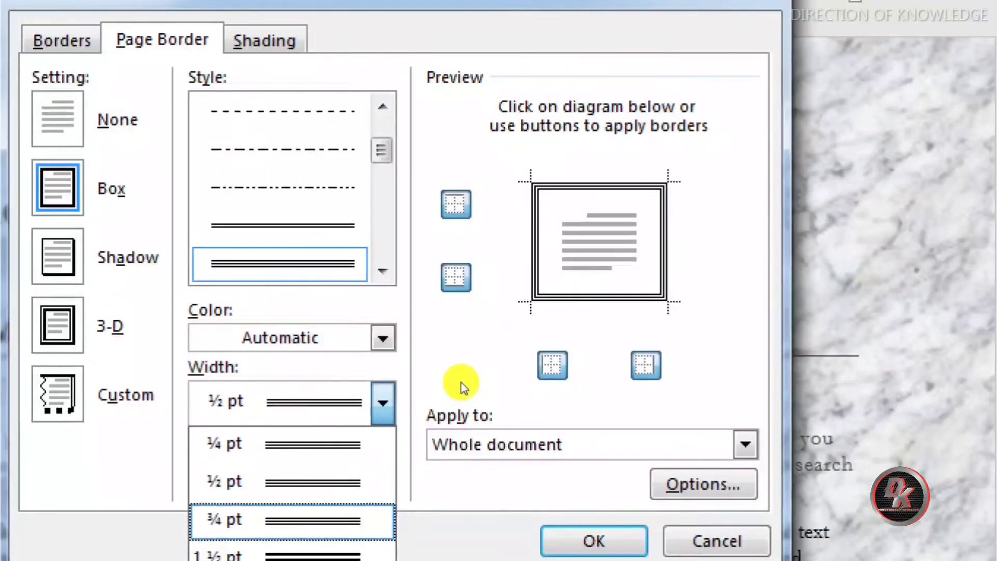
click(291, 552)
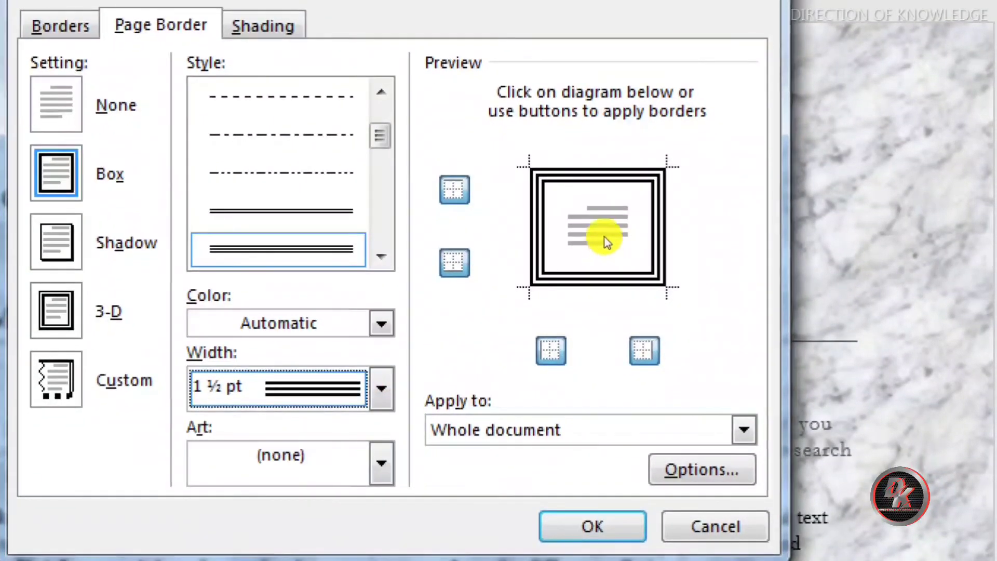
- Try the green pine-tree art and the red heart art for the page border
click(382, 463)
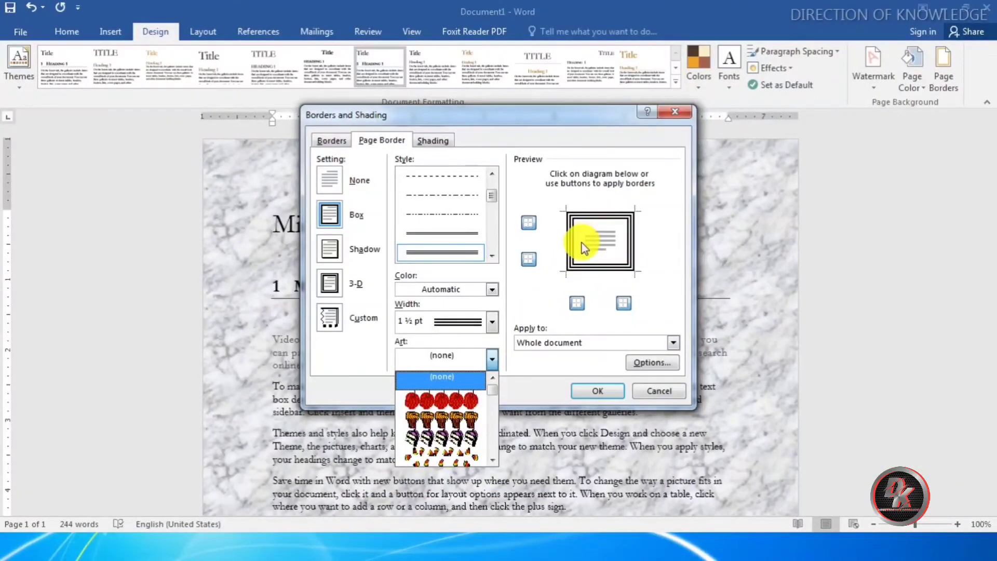
scroll(470, 434, down, 2)
scroll(468, 432, down, 4)
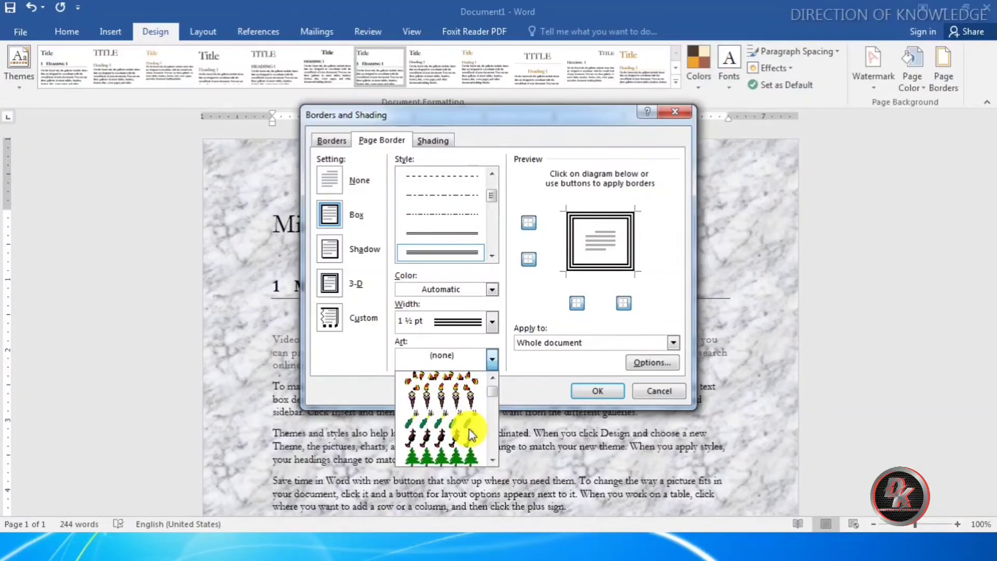
click(454, 426)
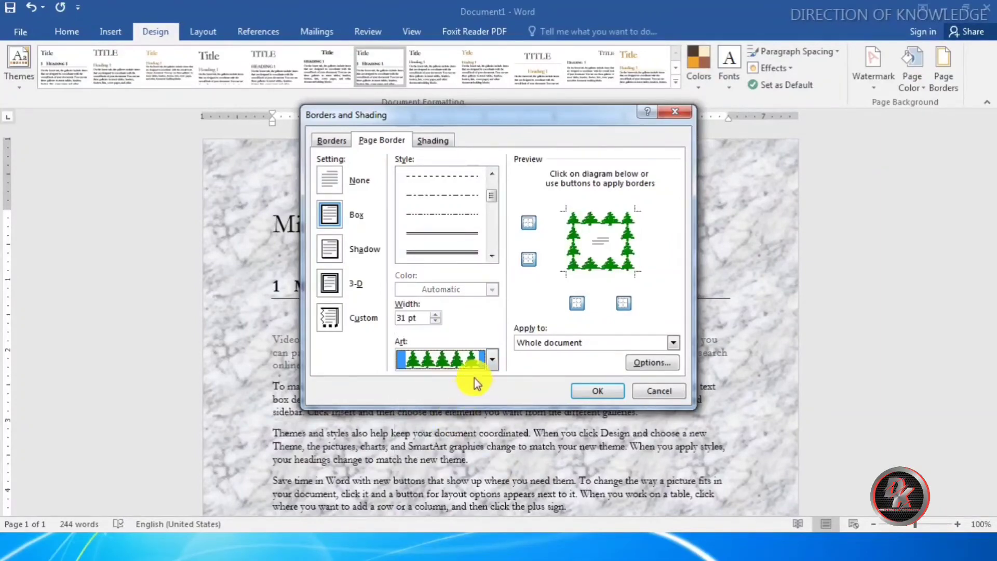
click(492, 359)
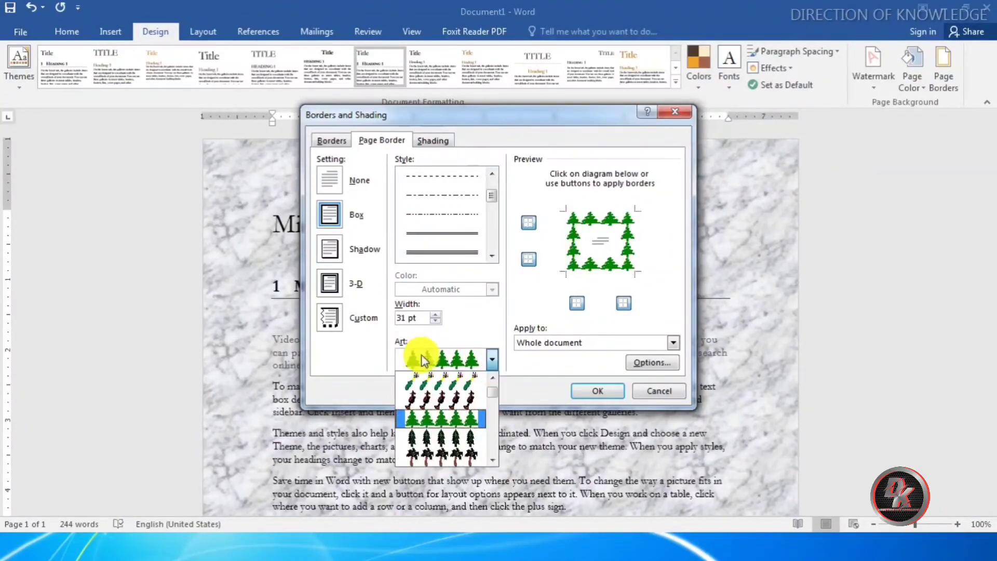
scroll(456, 419, down, 1)
scroll(454, 431, down, 5)
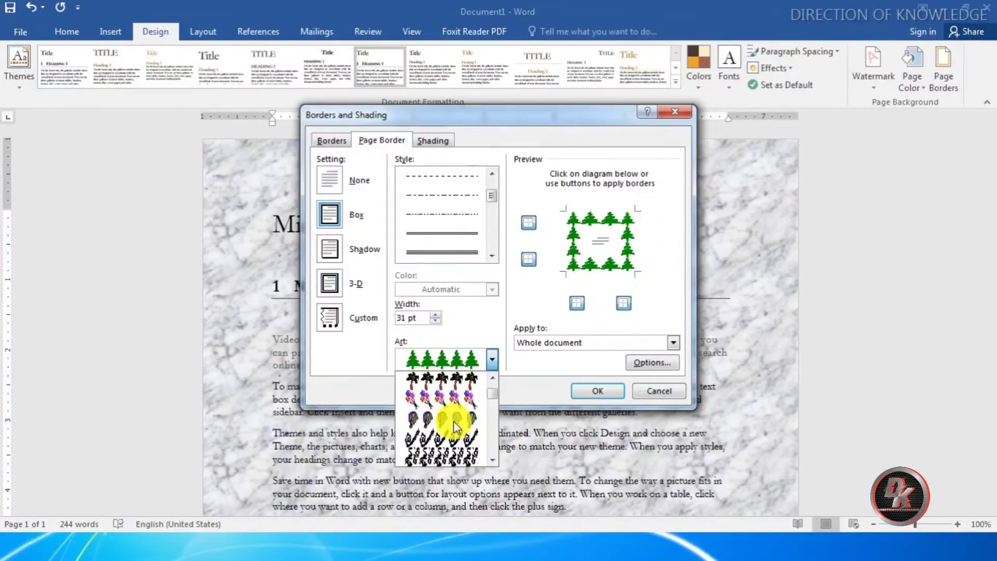
click(451, 439)
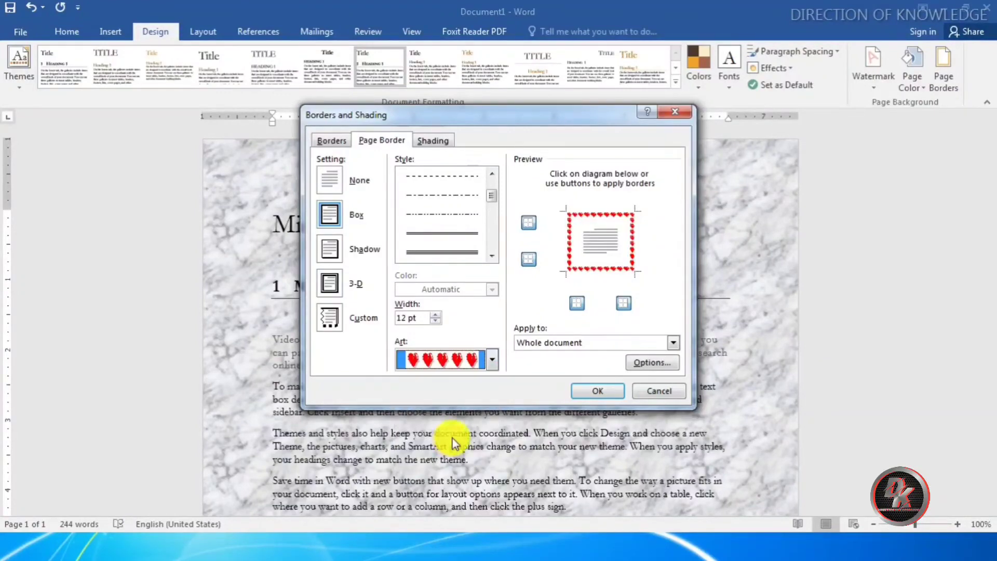
- Choose the green pine-tree art for the page border and apply it to the whole document
click(492, 360)
scroll(446, 399, up, 3)
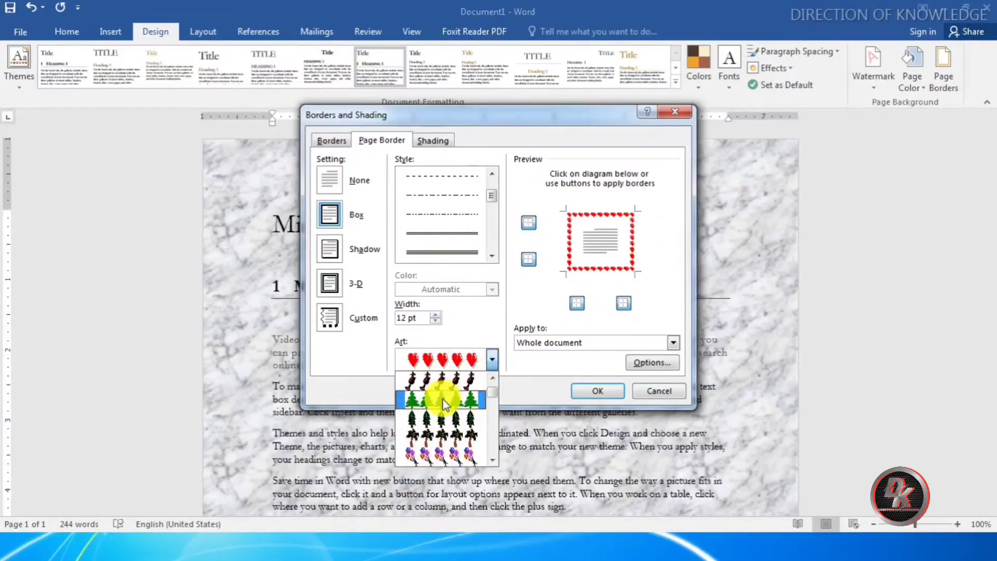
click(442, 398)
click(597, 390)
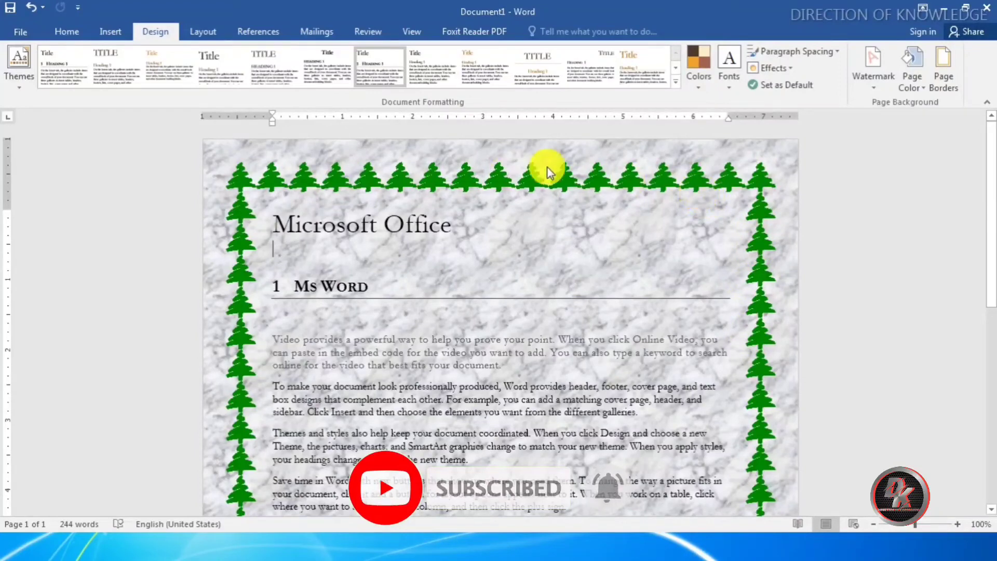
- Reduce the width of the pine-tree page border to 15 pt and apply the change to the whole document
click(957, 91)
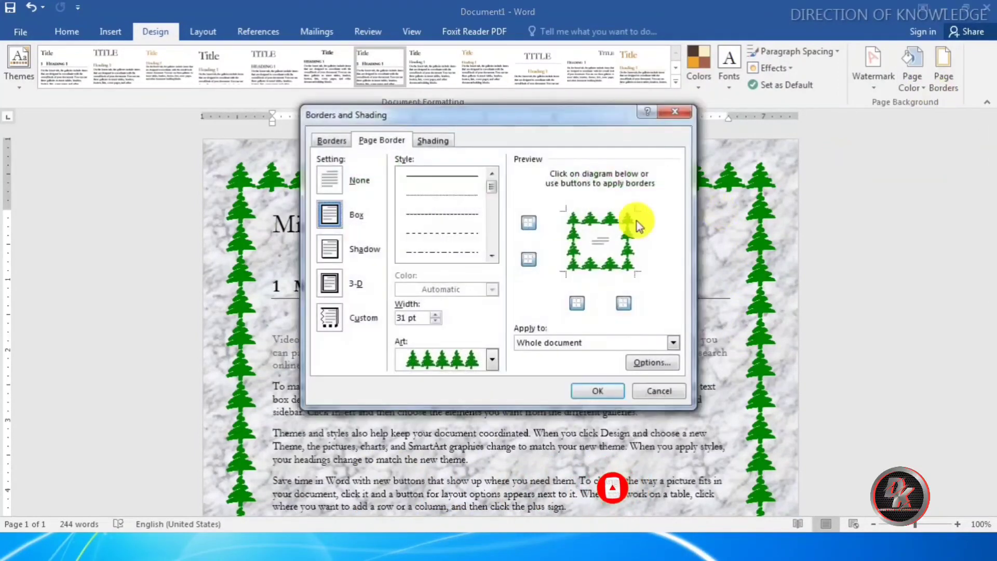
click(436, 322)
click(436, 322)
click(436, 323)
click(436, 323)
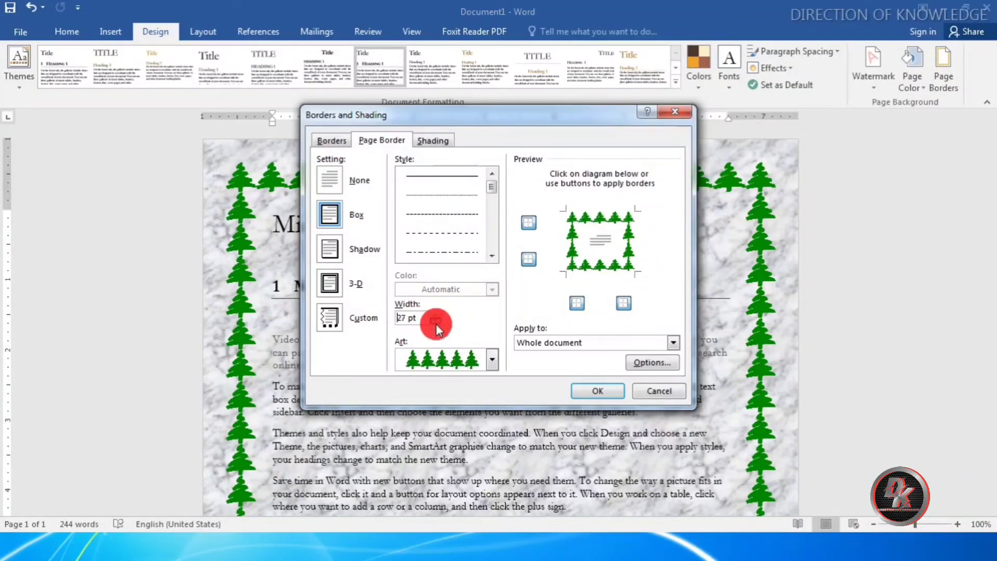
click(435, 322)
click(436, 322)
click(436, 323)
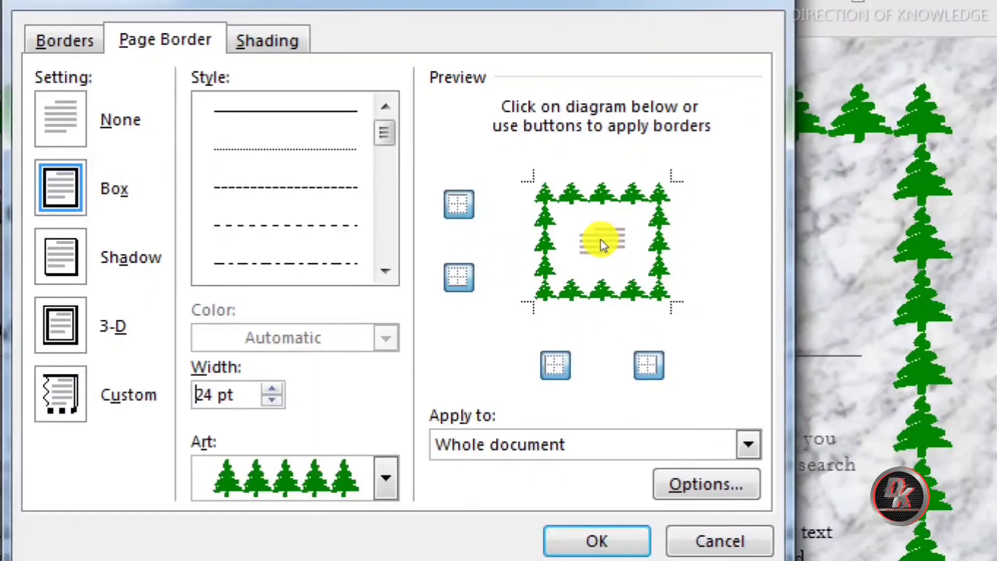
click(433, 322)
click(433, 322)
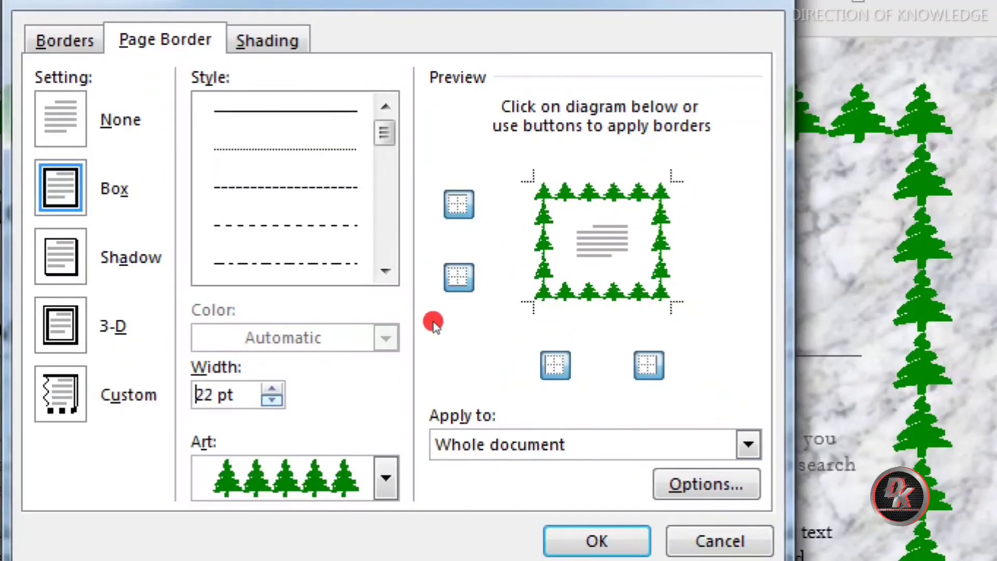
click(433, 322)
click(433, 321)
click(434, 321)
click(434, 321)
click(433, 321)
click(433, 321)
click(433, 321)
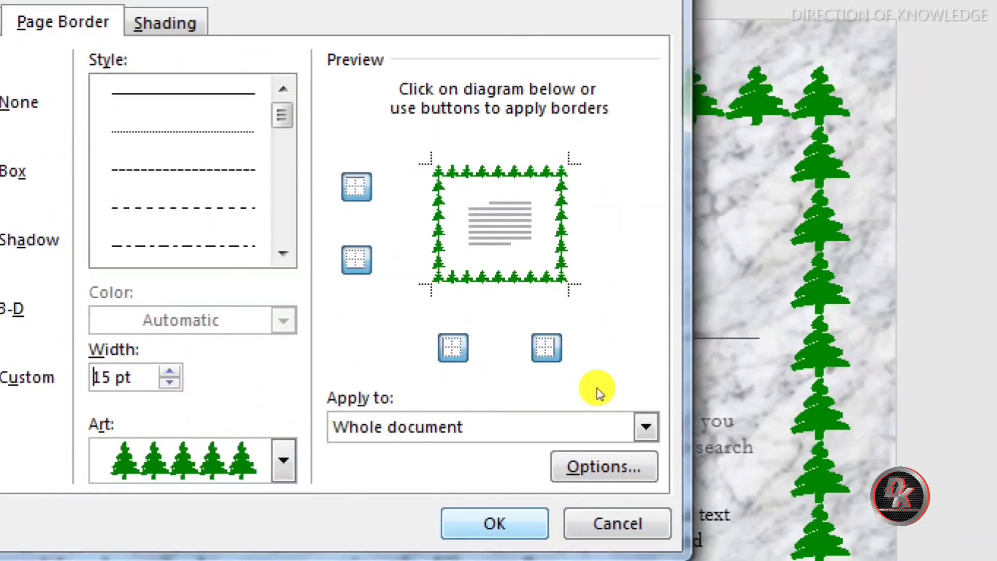
key(Return)
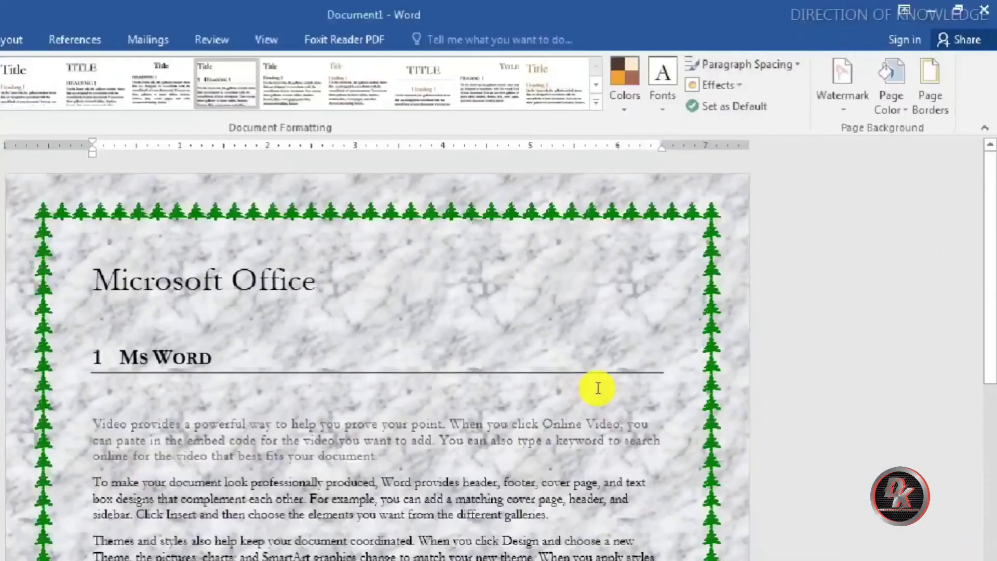